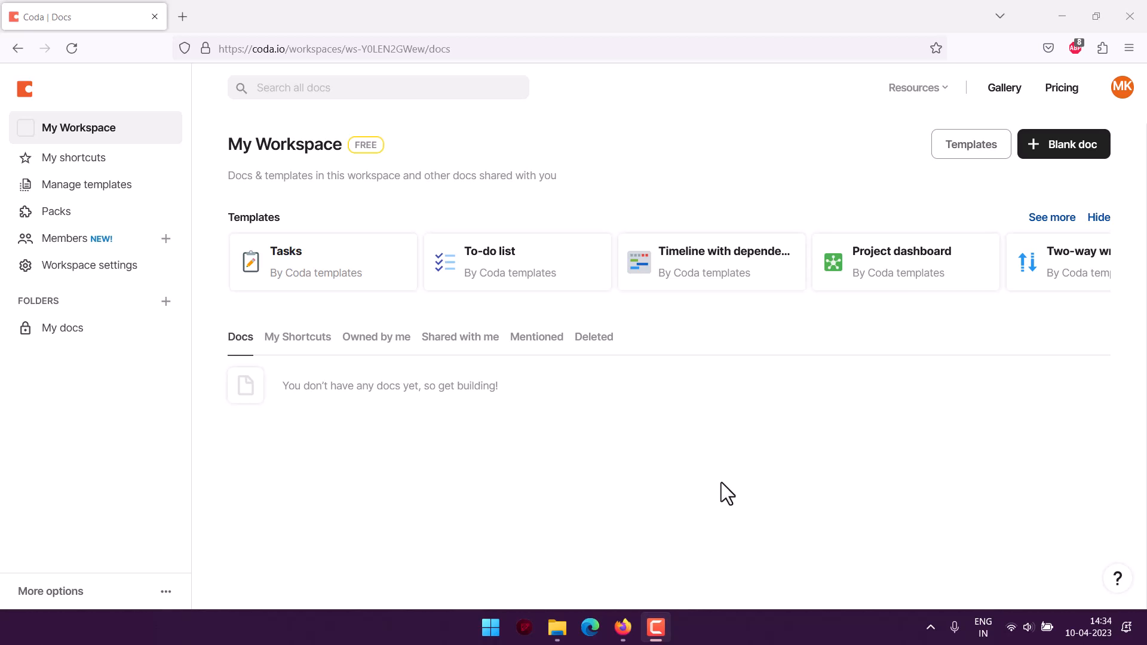
Step: Create a blank doc in My Workspace and title its page Inventory Management
{"action": "left_click", "coordinate": [1061, 152]}
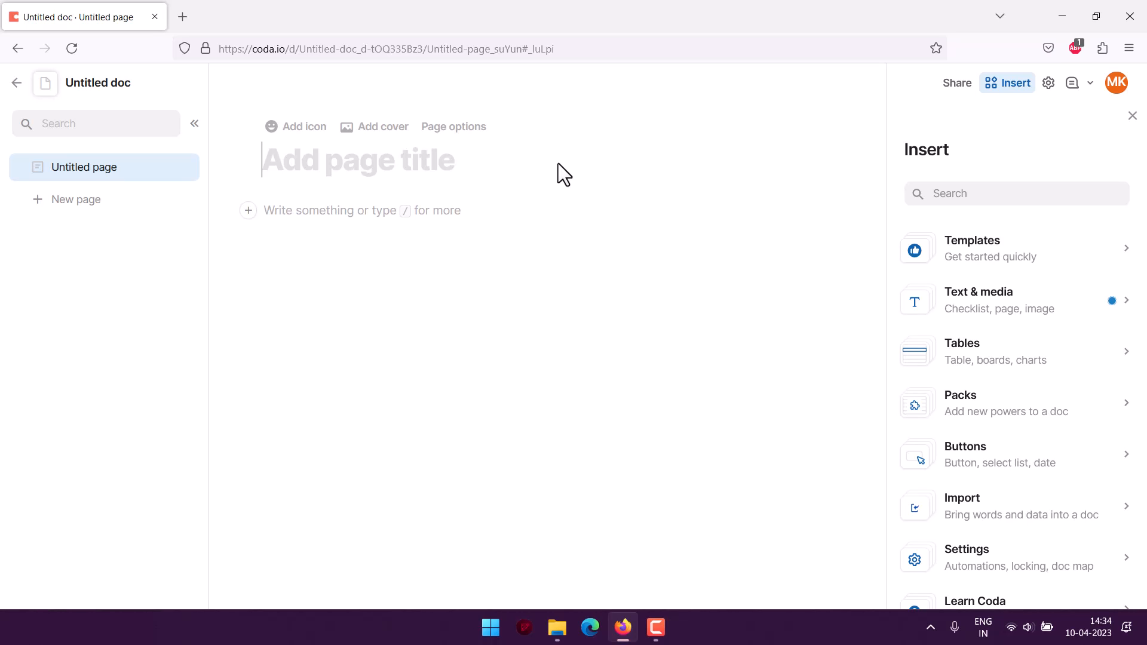
{"action": "type", "text": "Invent"}
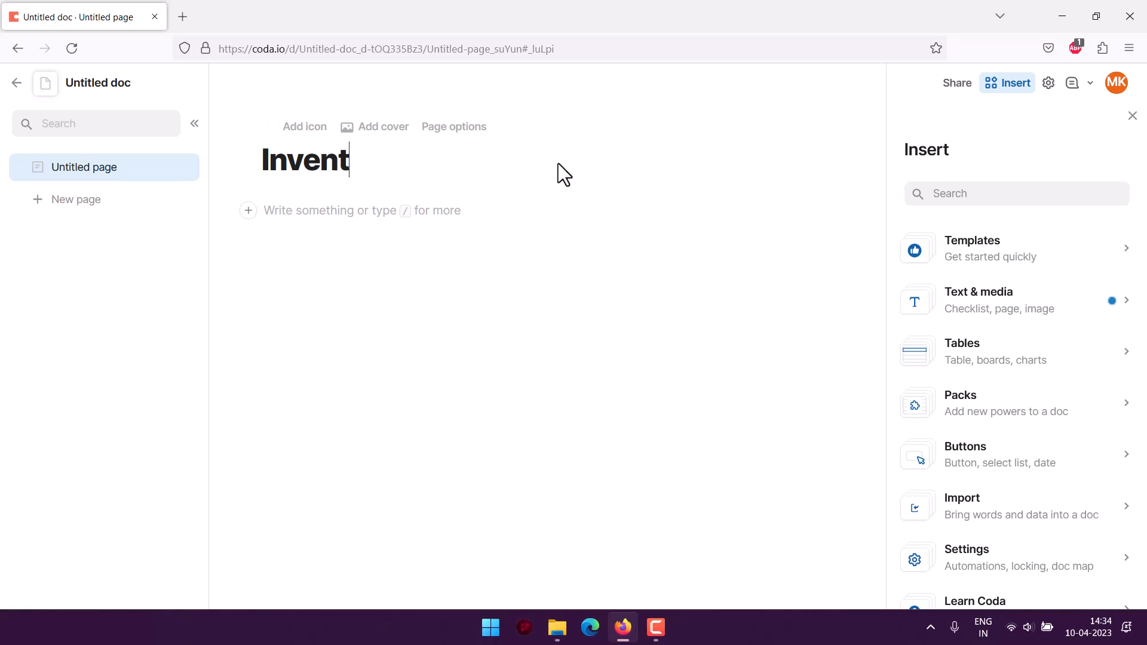
{"action": "type", "text": "ory Management"}
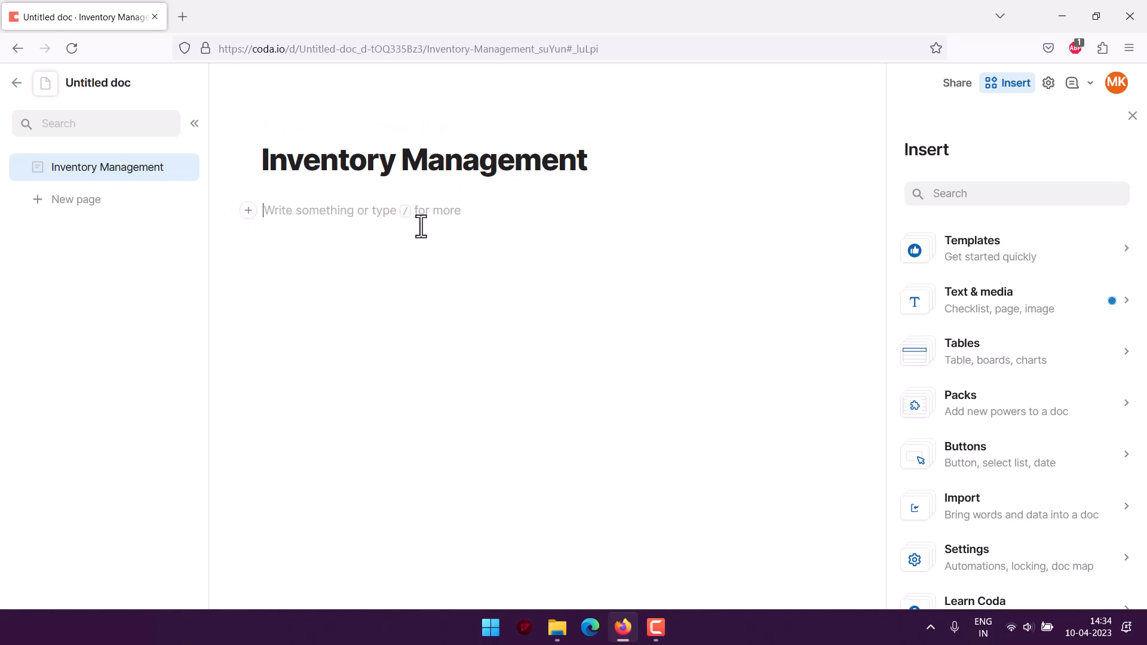
Step: Insert a table below the page title and rename its Name column as ID
{"action": "type", "text": "/"}
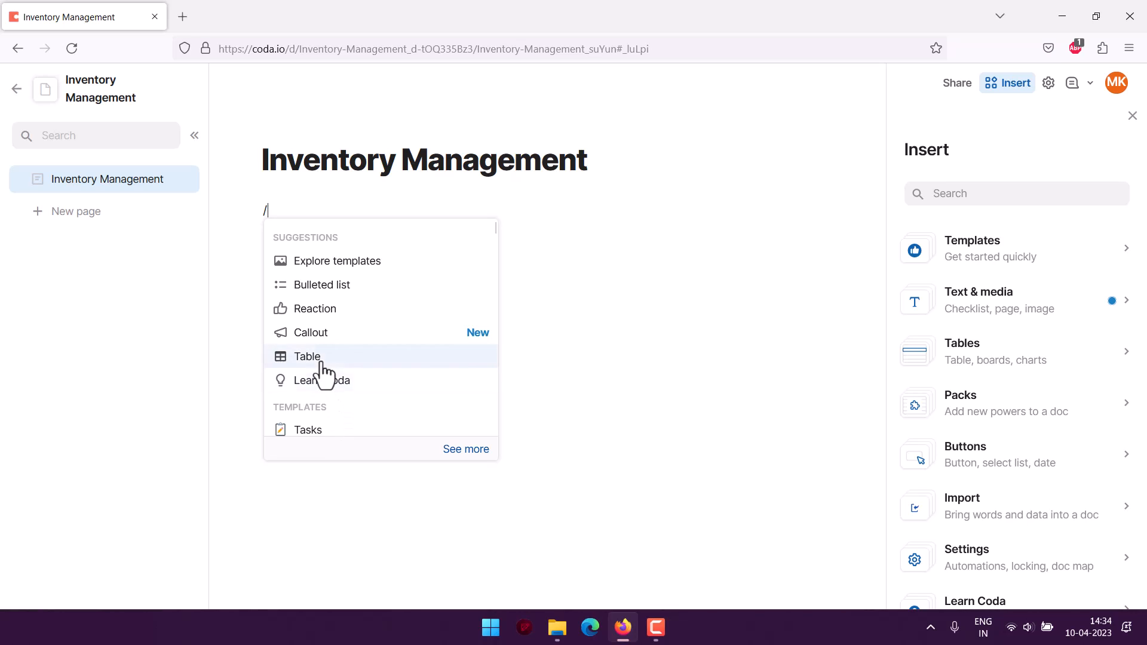
{"action": "left_click", "coordinate": [464, 345]}
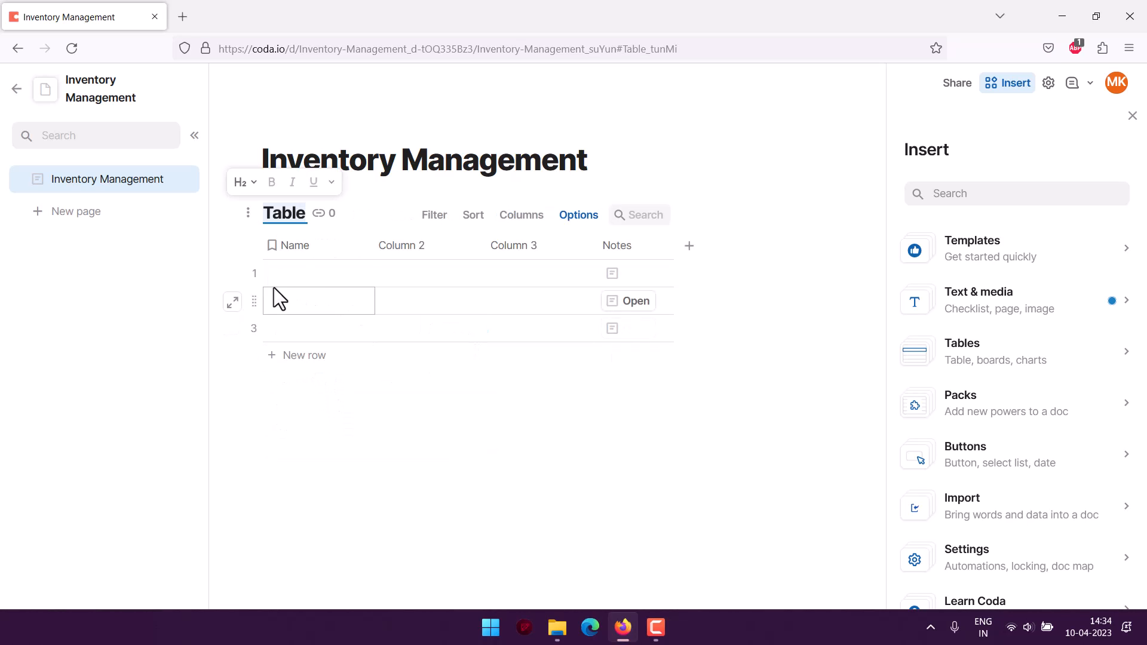
{"action": "left_click", "coordinate": [292, 249]}
{"action": "left_click", "coordinate": [299, 247]}
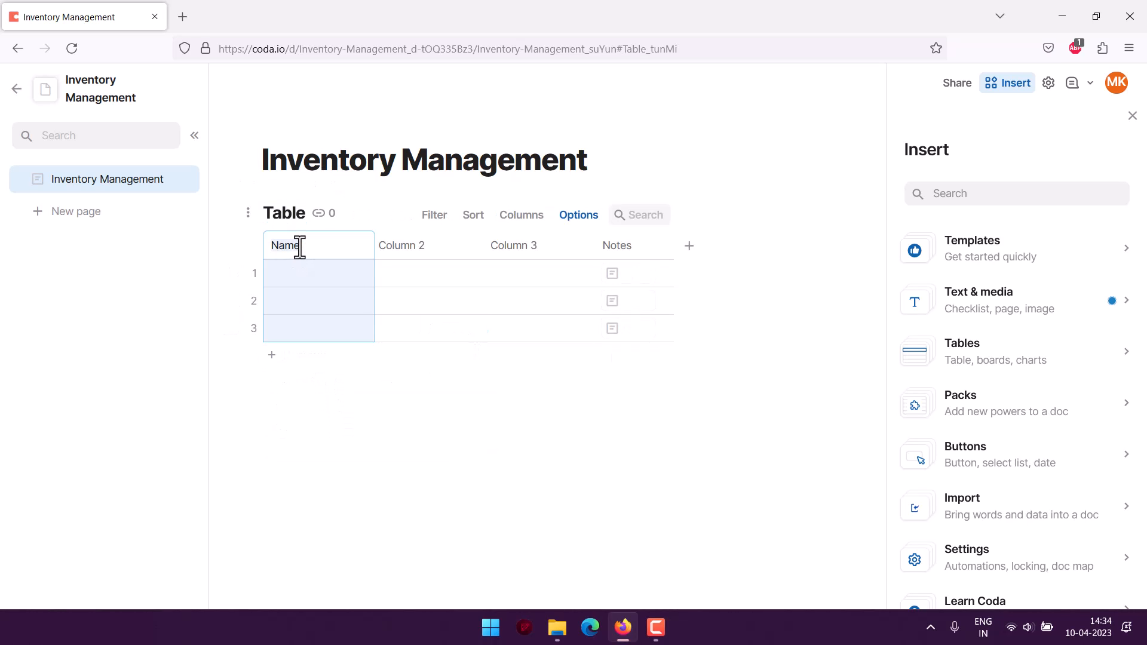
{"action": "type", "text": "ID"}
Step: Rename the table's Column 2 as Inventory Item and Column 3 as Incoming Stock
{"action": "left_click", "coordinate": [396, 249]}
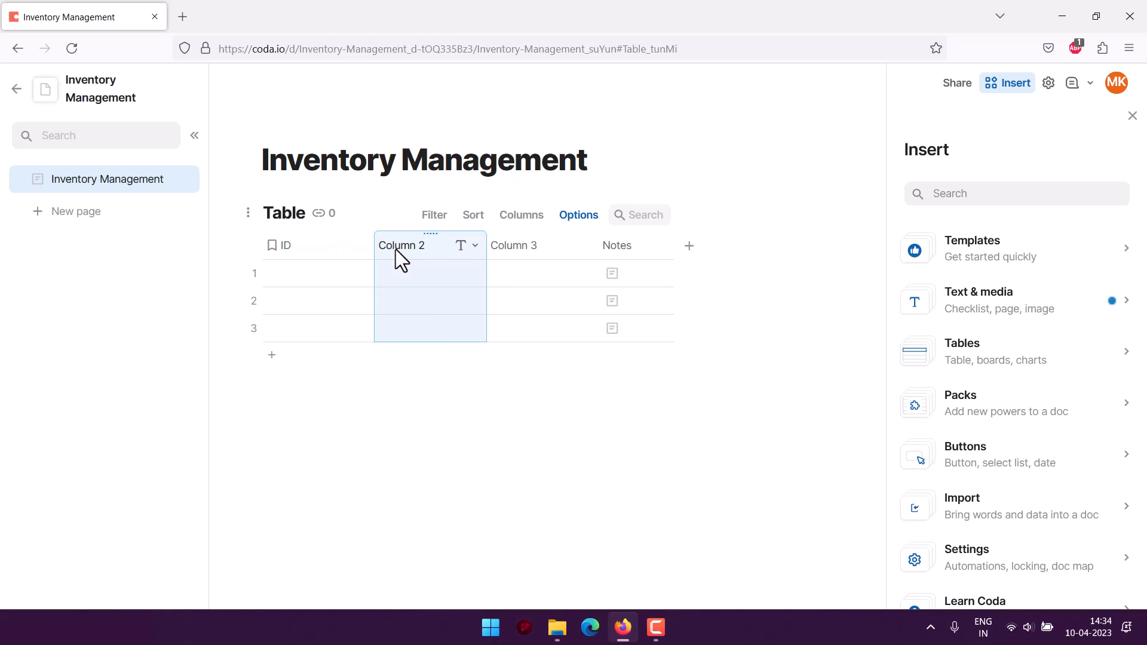
{"action": "left_click", "coordinate": [395, 246]}
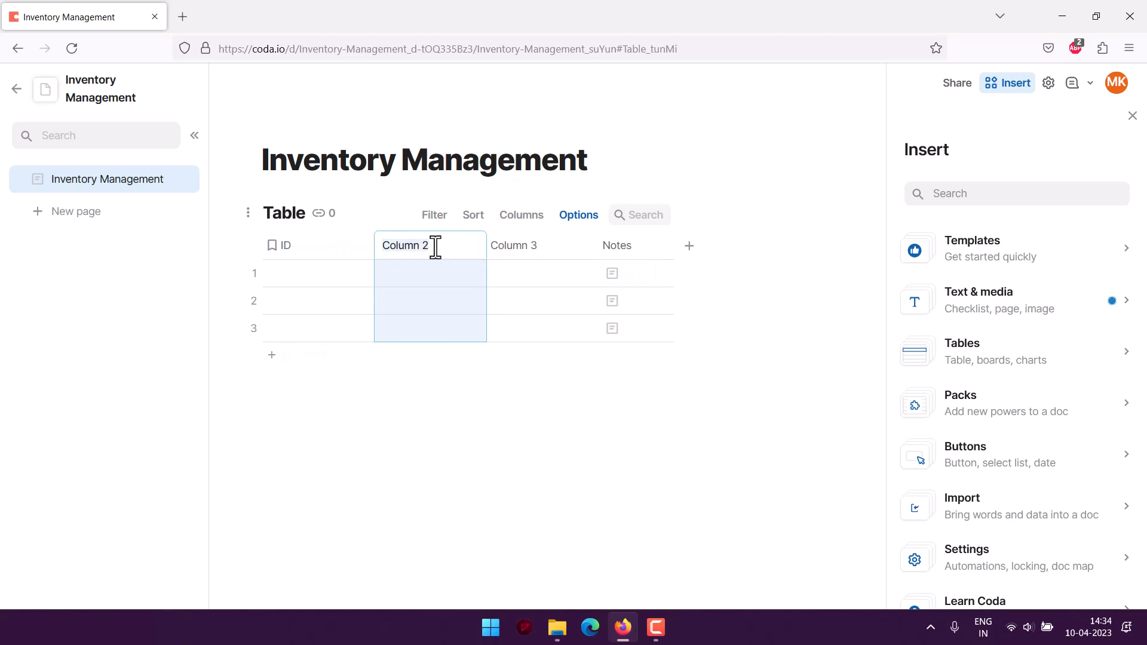
{"action": "type", "text": "Investory Item"}
{"action": "right_click", "coordinate": [421, 244]}
{"action": "left_click", "coordinate": [404, 242]}
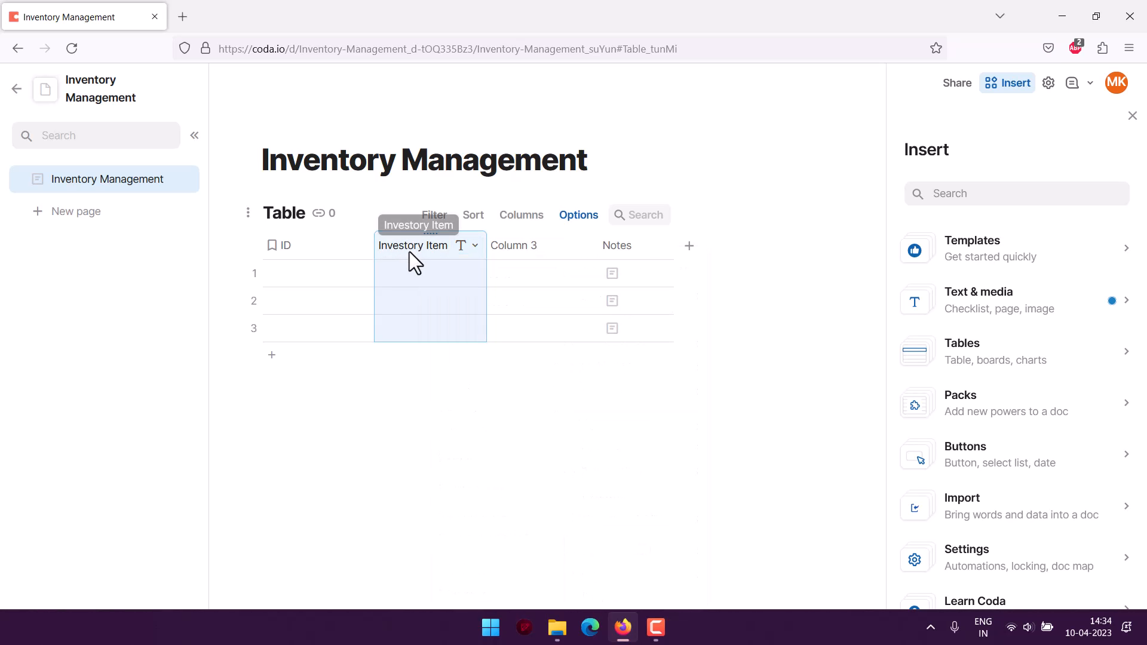
{"action": "left_click", "coordinate": [411, 251]}
{"action": "left_click", "coordinate": [409, 247]}
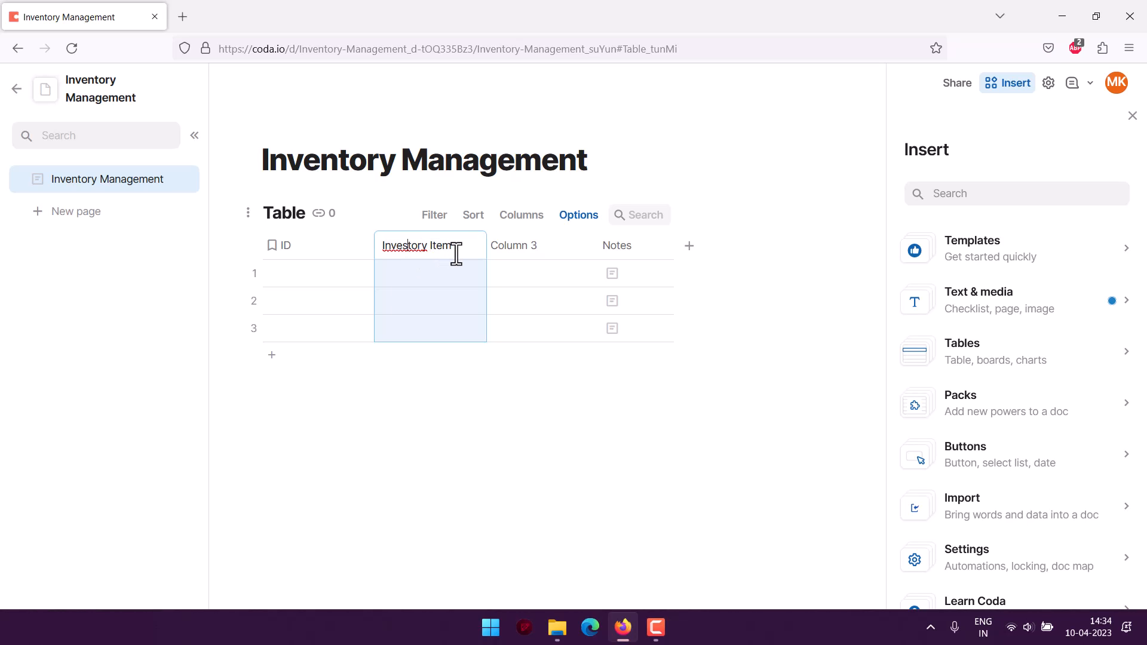
{"action": "key", "text": "BackSpace"}
{"action": "type", "text": "n"}
{"action": "left_click", "coordinate": [536, 250]}
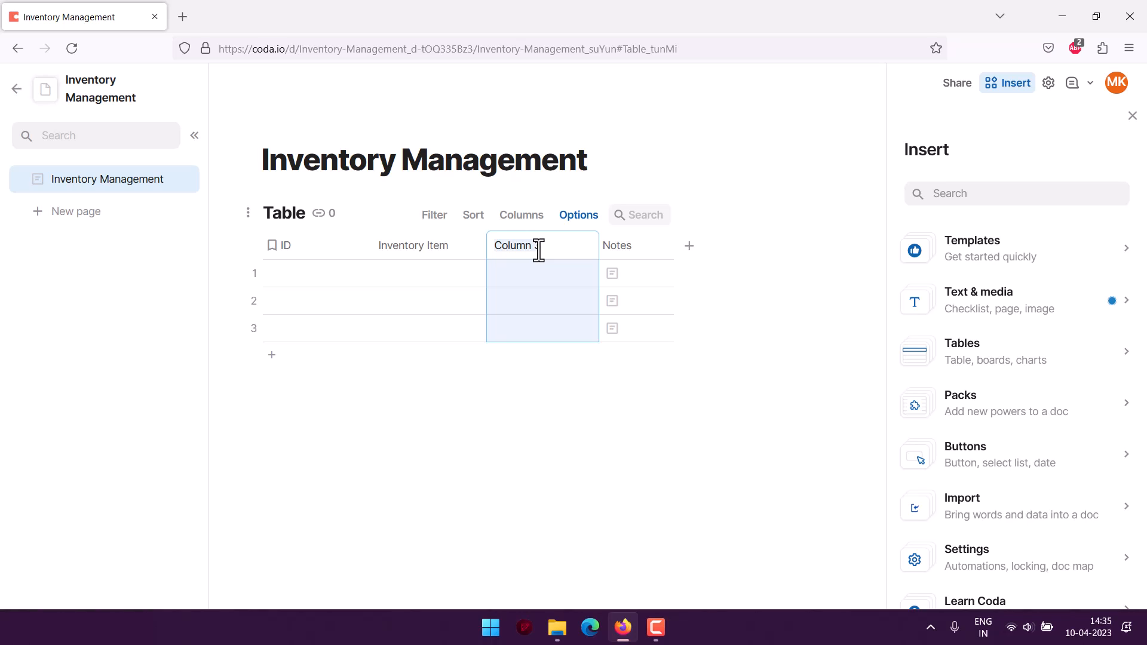
{"action": "type", "text": "Incoming Stock"}
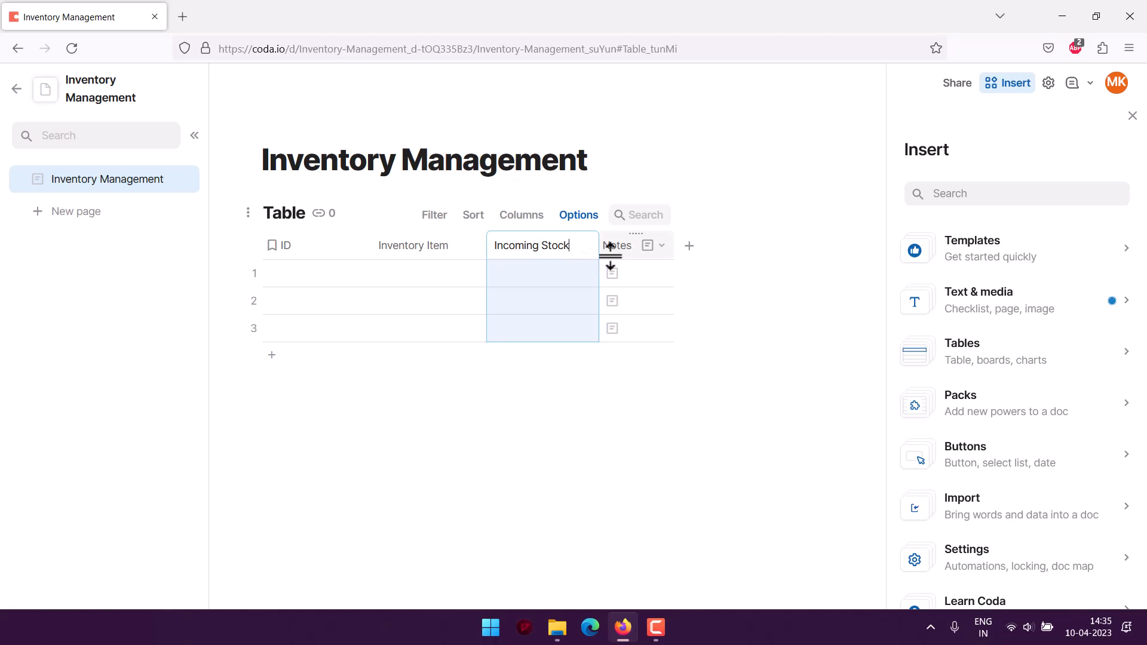
Step: Rename the Notes column as Outgoing Stock and widen it to fit the full name
{"action": "left_click", "coordinate": [619, 249]}
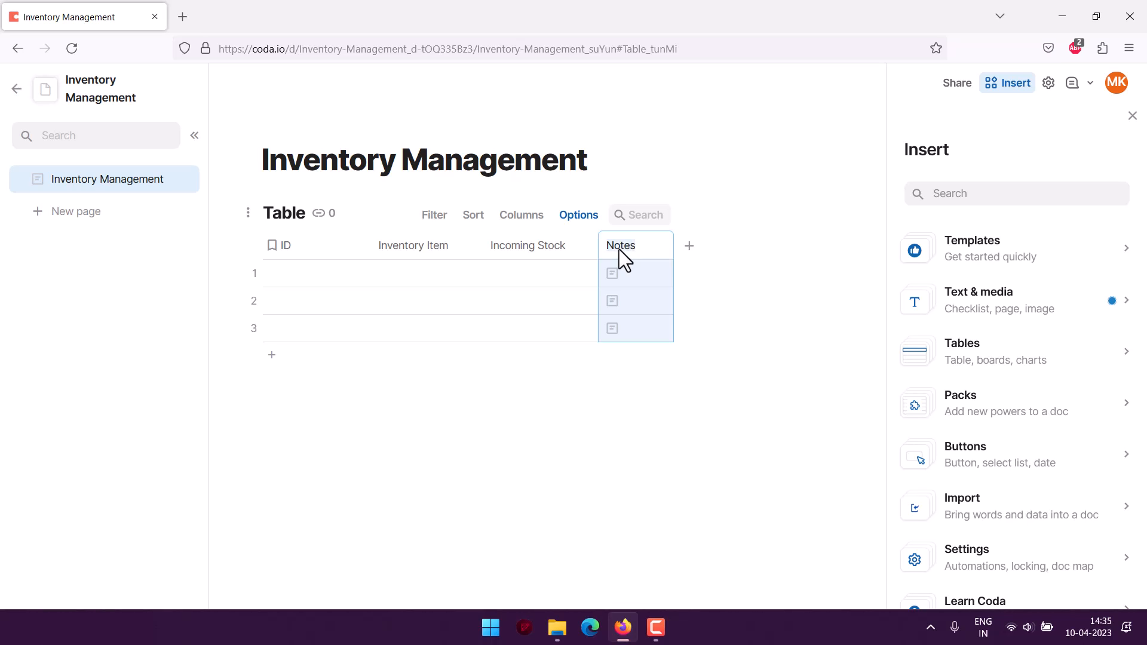
{"action": "type", "text": "Outgoing"}
{"action": "type", "text": " Stock"}
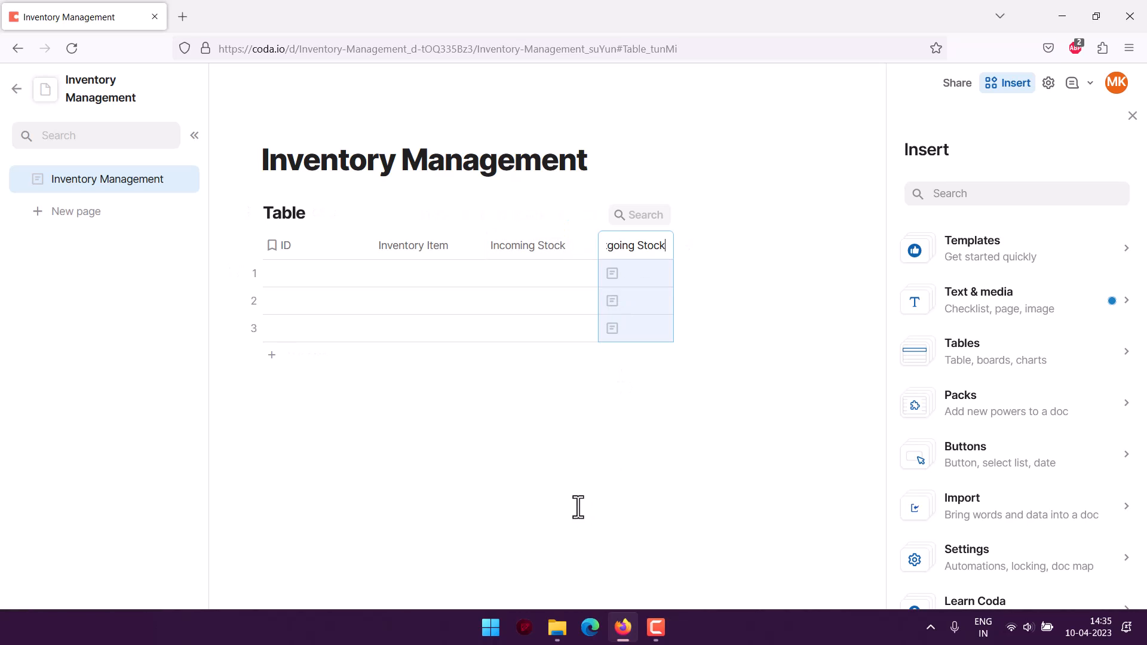
{"action": "left_click", "coordinate": [507, 385]}
{"action": "left_click_drag", "start_coordinate": [675, 245], "coordinate": [708, 246]}
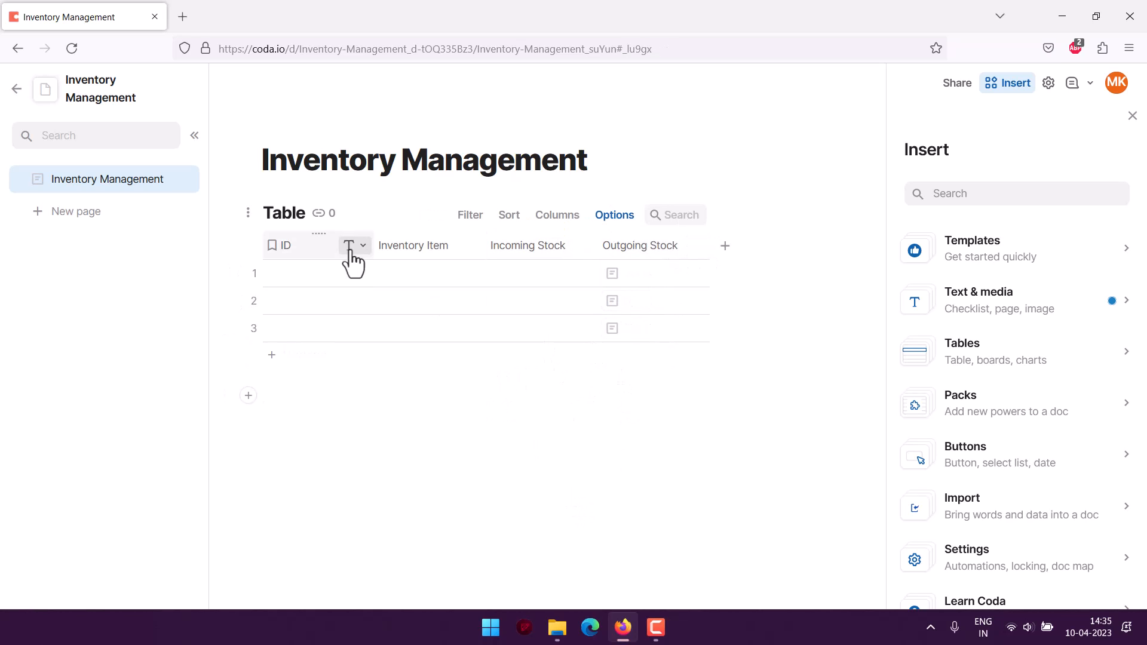
Step: Set the ID column's type to Text
{"action": "left_click", "coordinate": [363, 245]}
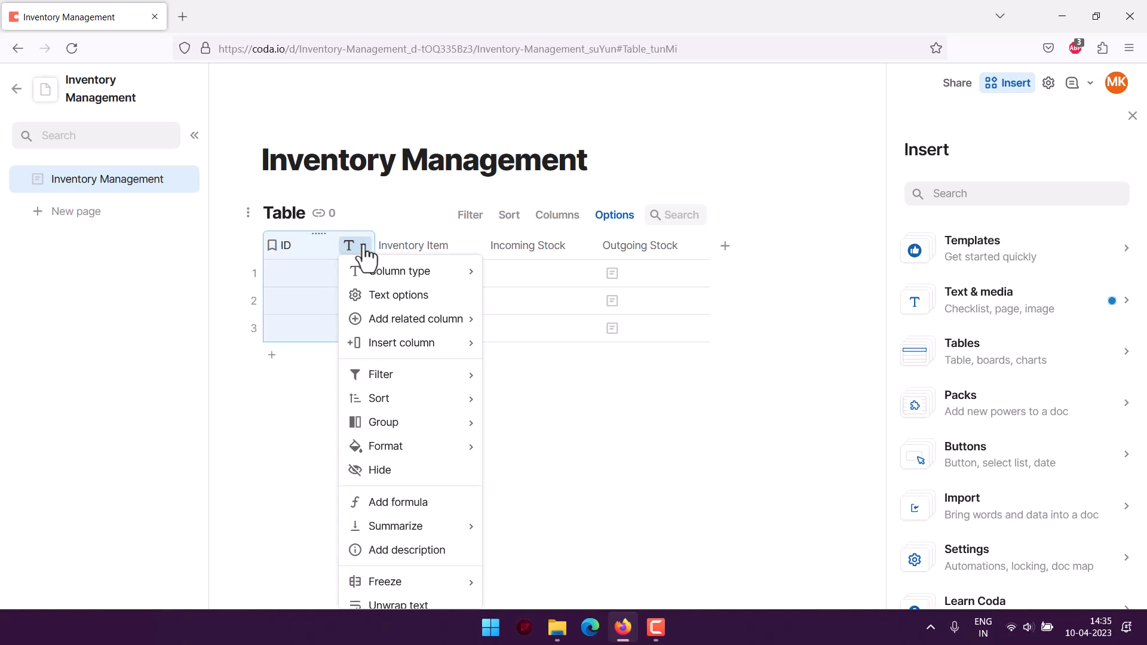
{"action": "mouse_move", "coordinate": [372, 274]}
{"action": "mouse_move", "coordinate": [573, 312]}
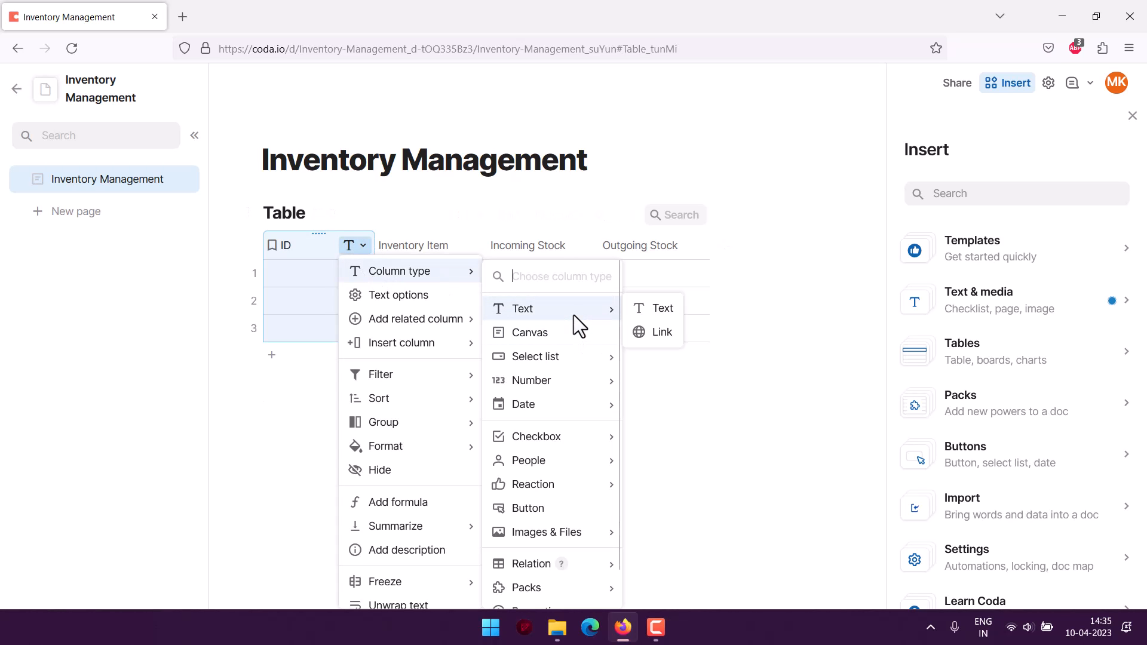
{"action": "left_click", "coordinate": [645, 308]}
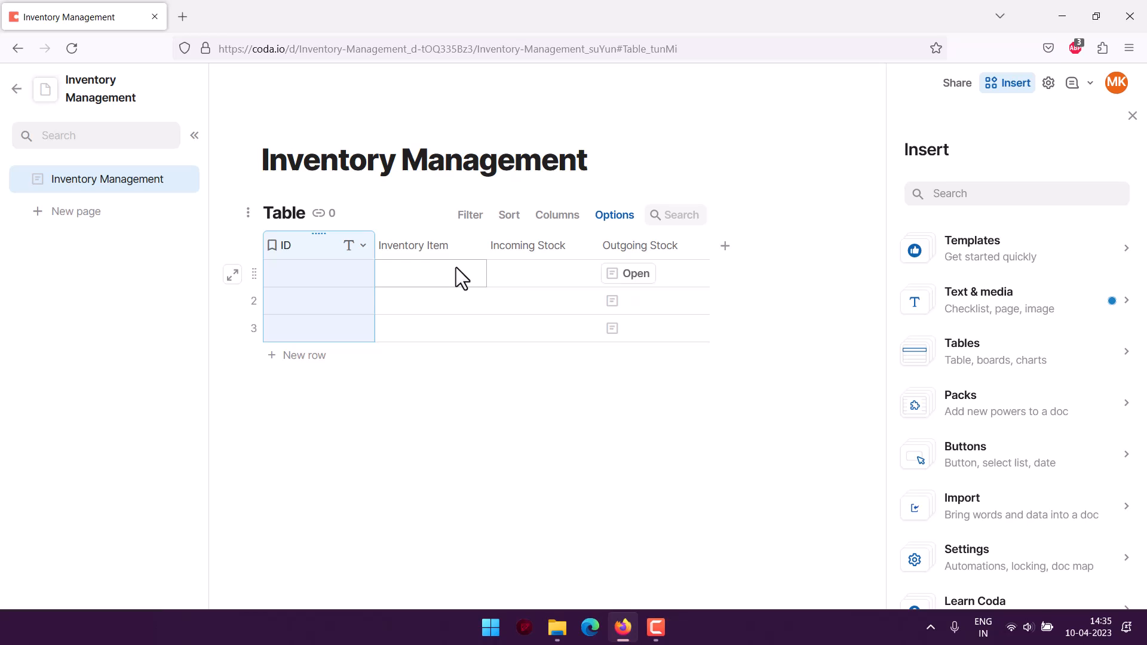
Step: Change the Outgoing Stock column's type to Text
{"action": "left_click", "coordinate": [697, 246]}
{"action": "mouse_move", "coordinate": [709, 271]}
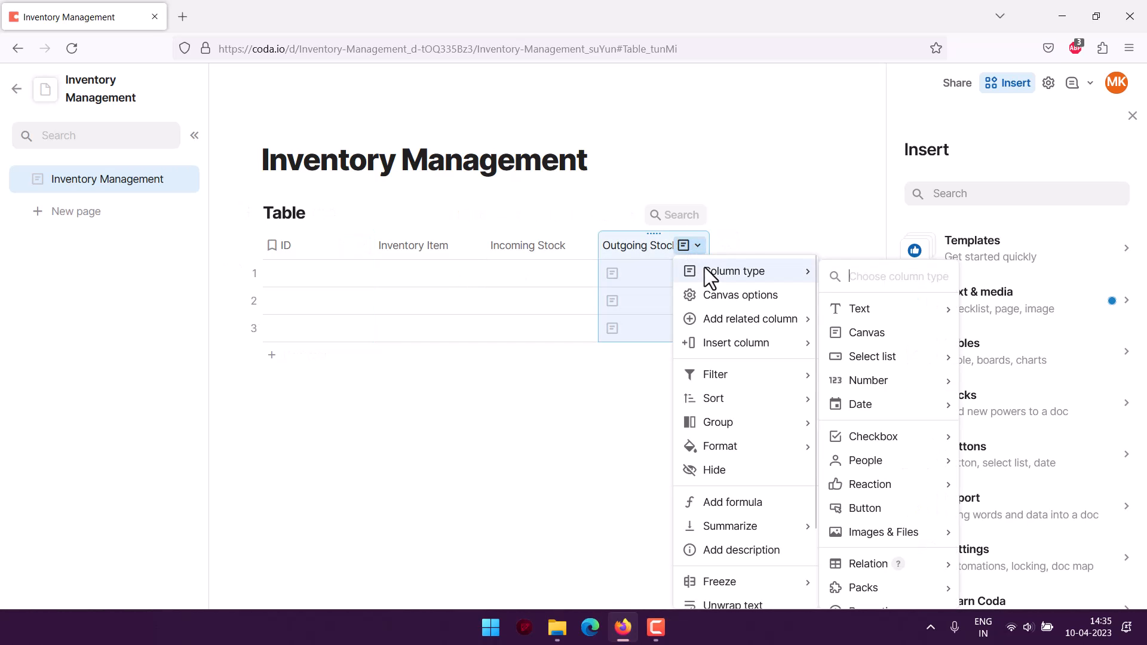
{"action": "mouse_move", "coordinate": [862, 308]}
{"action": "left_click", "coordinate": [995, 310]}
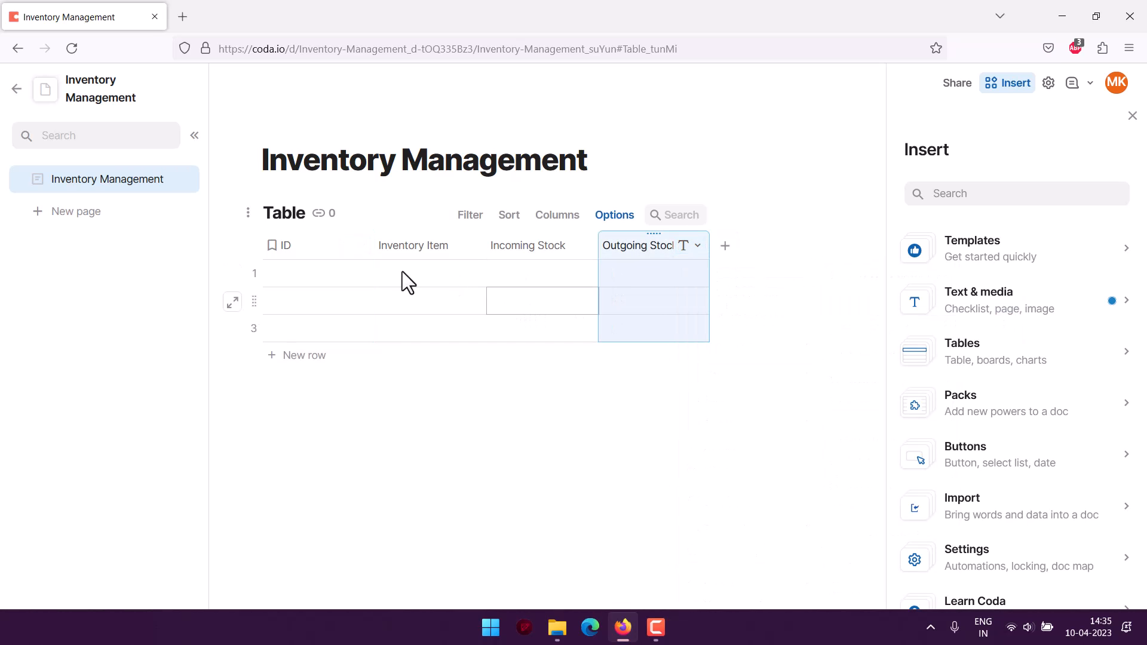
Step: Set the column type of both Inventory Item and Incoming Stock to Text
{"action": "left_click", "coordinate": [472, 246]}
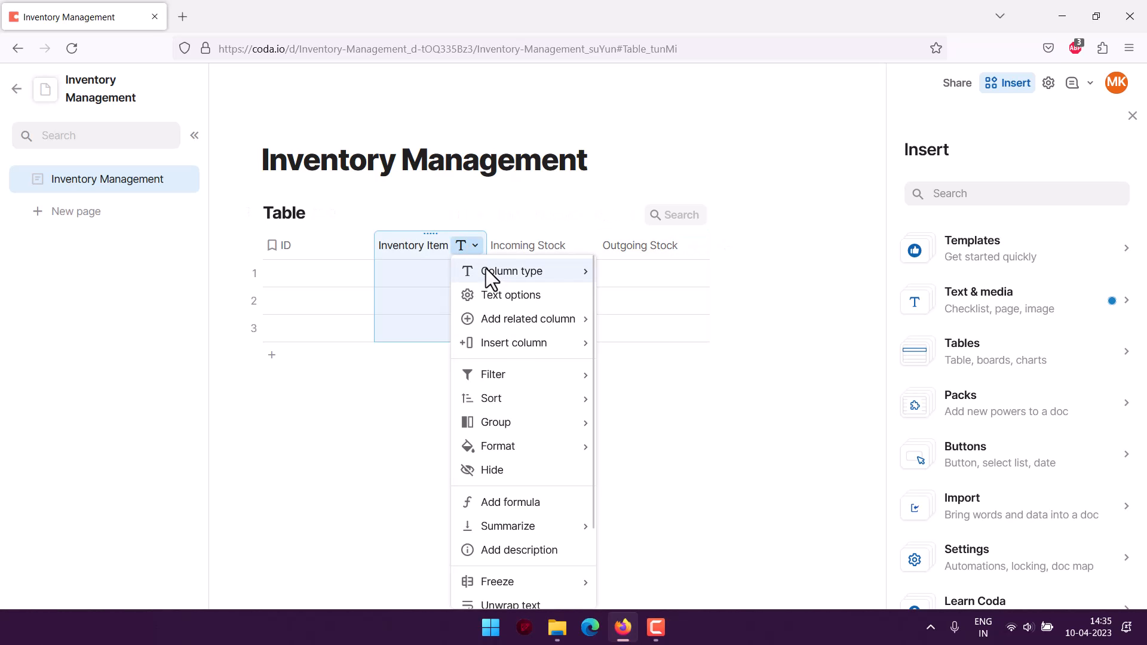
{"action": "mouse_move", "coordinate": [495, 274]}
{"action": "mouse_move", "coordinate": [657, 307]}
{"action": "left_click", "coordinate": [756, 309]}
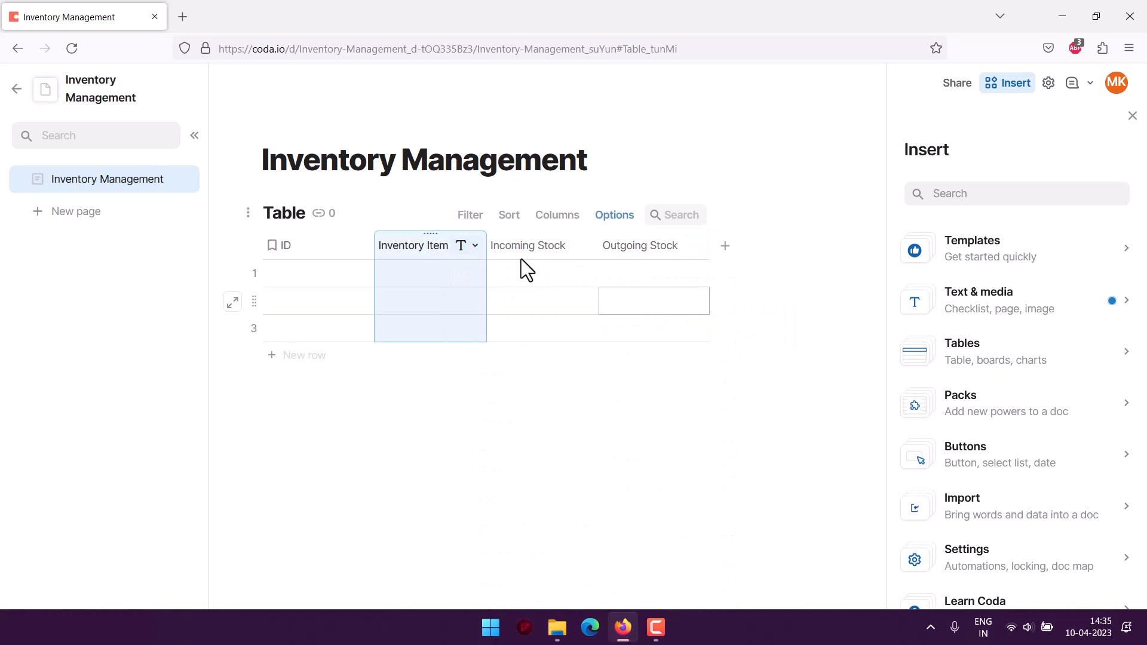
{"action": "left_click", "coordinate": [586, 245]}
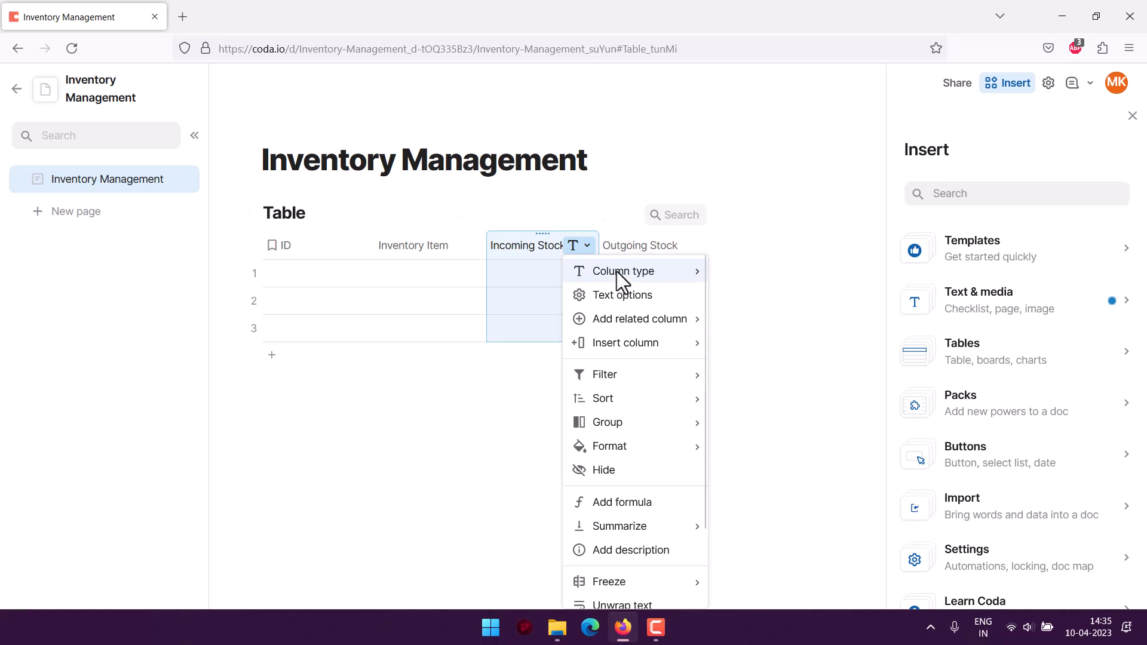
{"action": "mouse_move", "coordinate": [659, 271]}
{"action": "mouse_move", "coordinate": [758, 309]}
{"action": "left_click", "coordinate": [879, 310]}
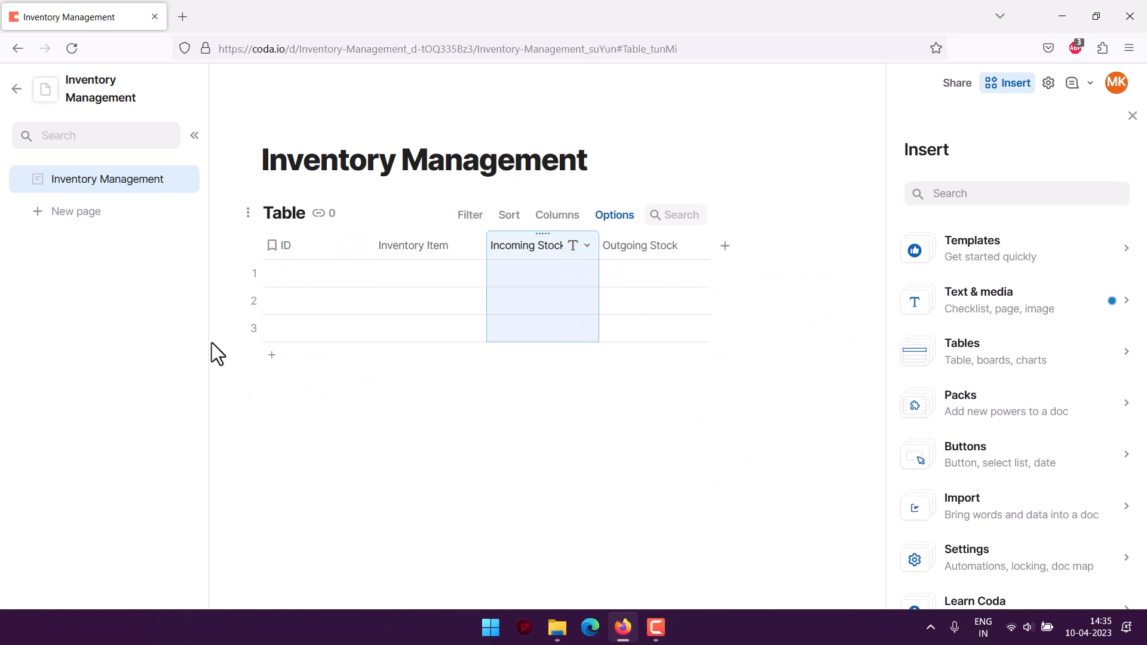
Step: Change the ID column's type to the plain Number format
{"action": "left_click", "coordinate": [306, 247]}
{"action": "mouse_move", "coordinate": [394, 272]}
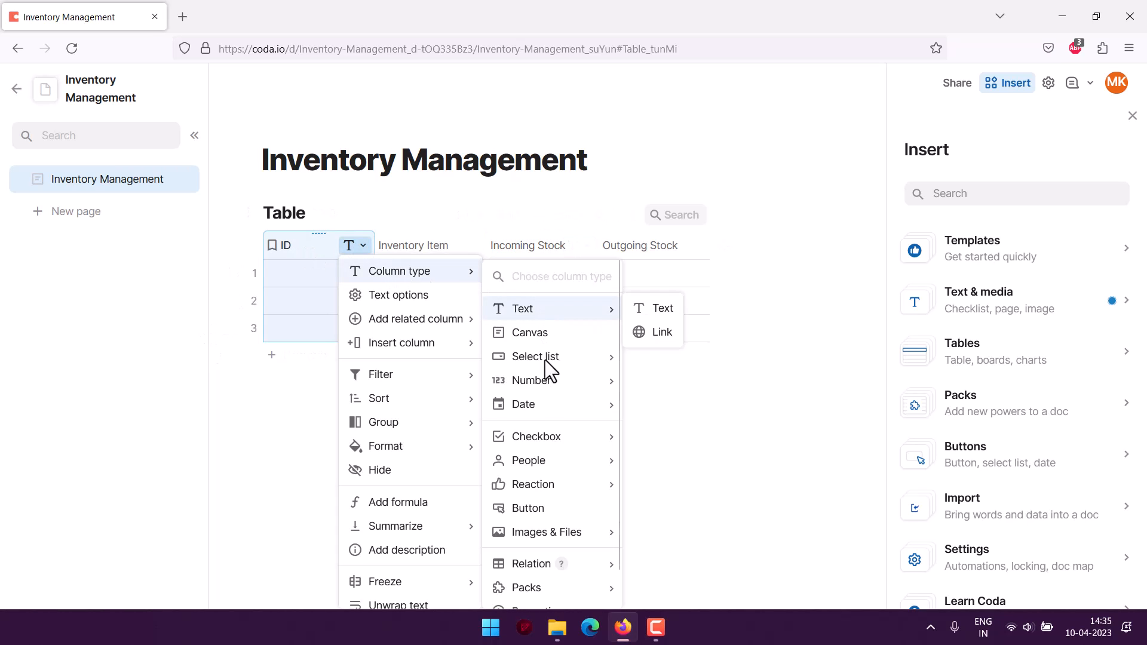
{"action": "mouse_move", "coordinate": [545, 384]}
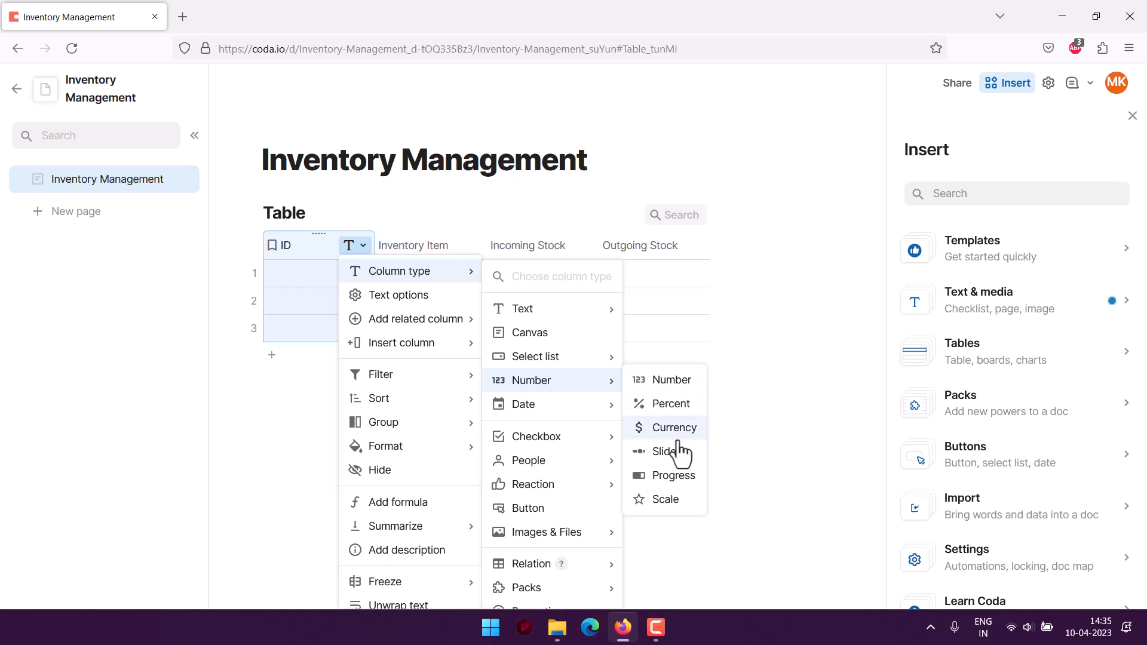
{"action": "left_click", "coordinate": [657, 383]}
Step: In the first row, enter 3001 as the ID and Amazon Delivery 12 as the Inventory Item
{"action": "left_click", "coordinate": [307, 271]}
{"action": "left_click", "coordinate": [306, 271]}
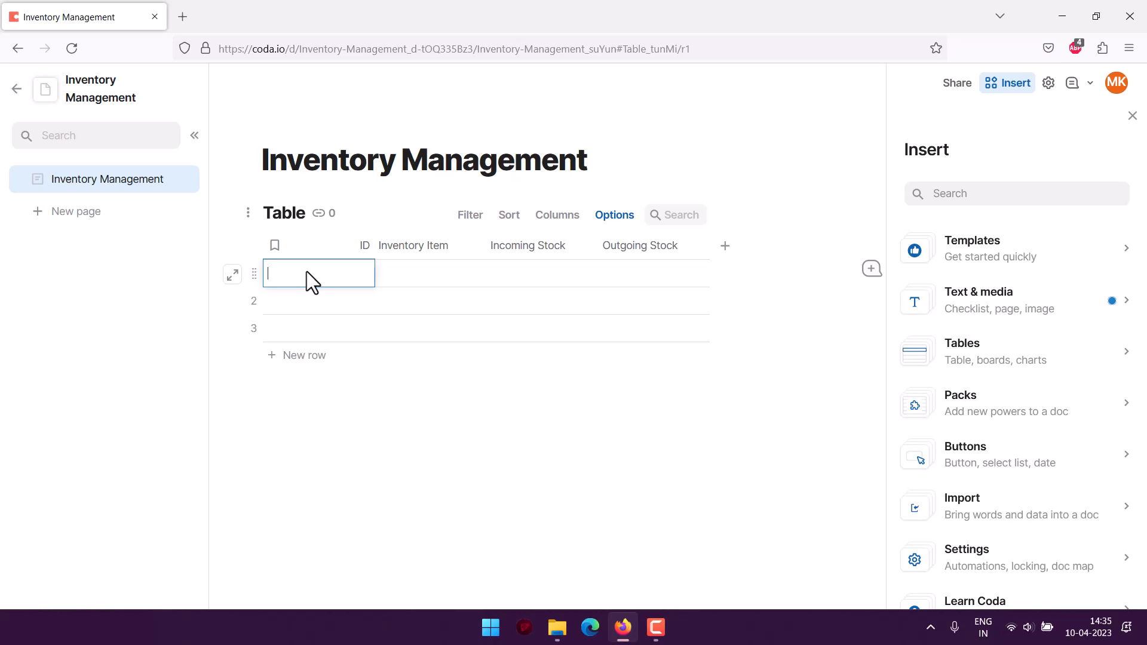
{"action": "key", "text": "Tab"}
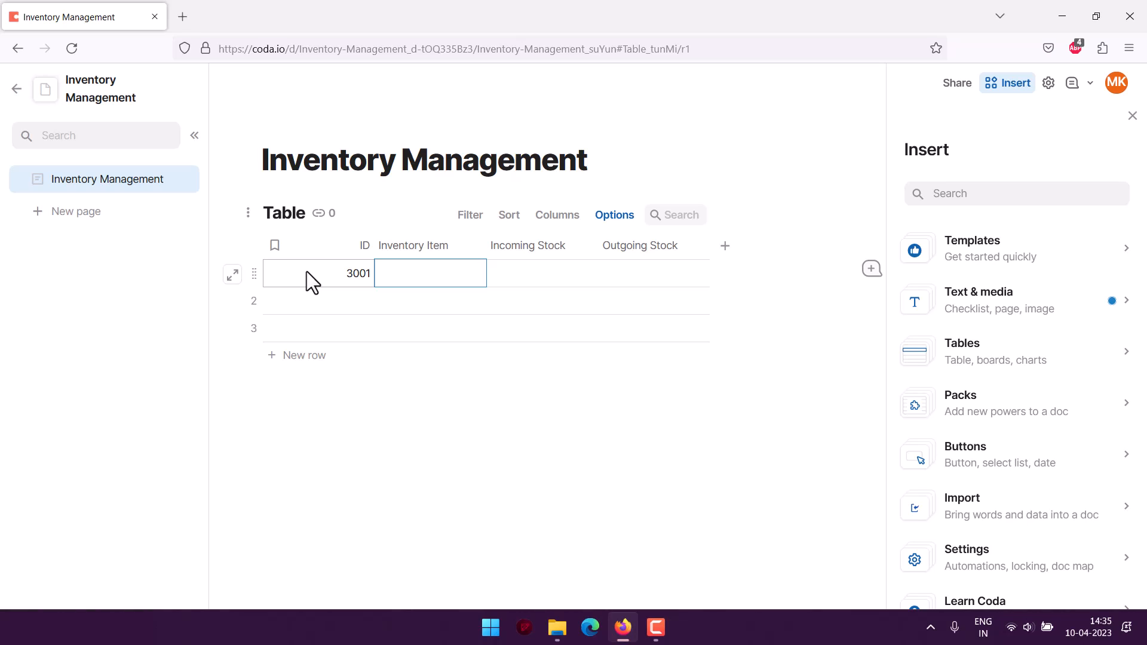
{"action": "type", "text": "Amazon Del"}
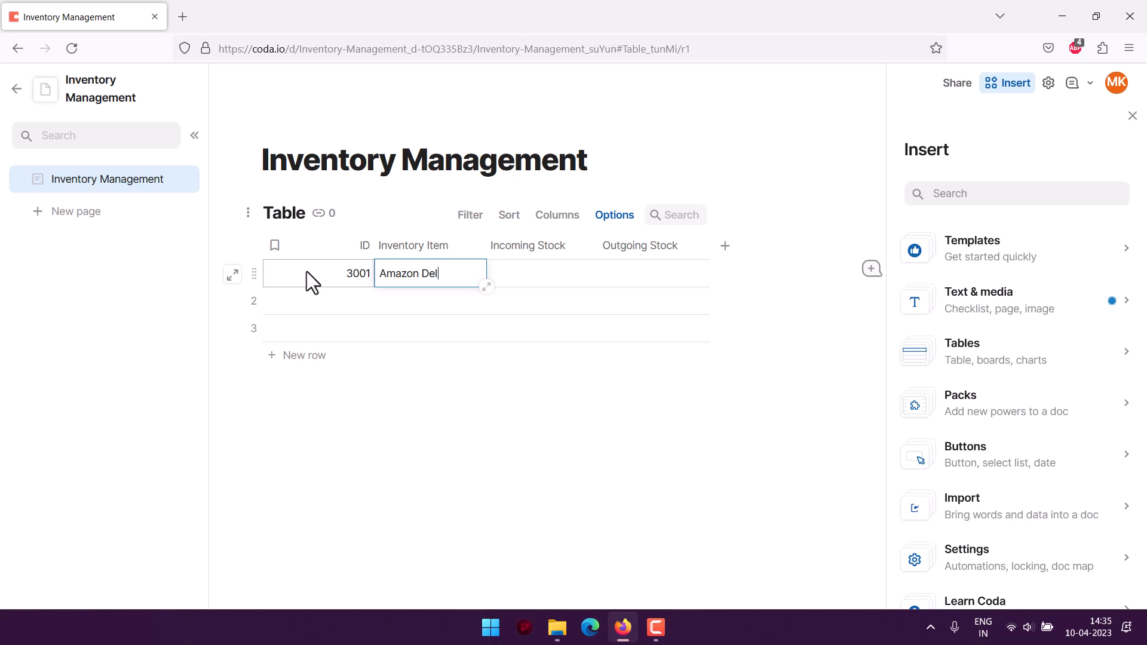
{"action": "type", "text": "ivery 12"}
{"action": "key", "text": "Tab"}
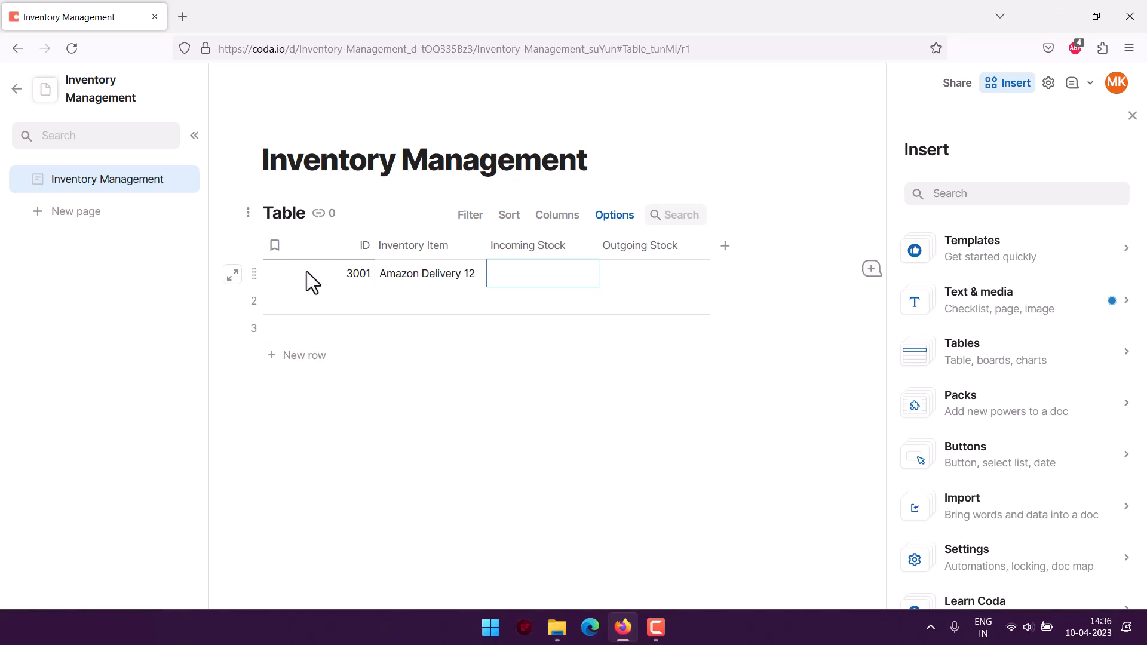
Step: Fill the first row's Incoming Stock with Deliver Item 12 and its Outgoing Stock with Delivery 12
{"action": "type", "text": "Deliver"}
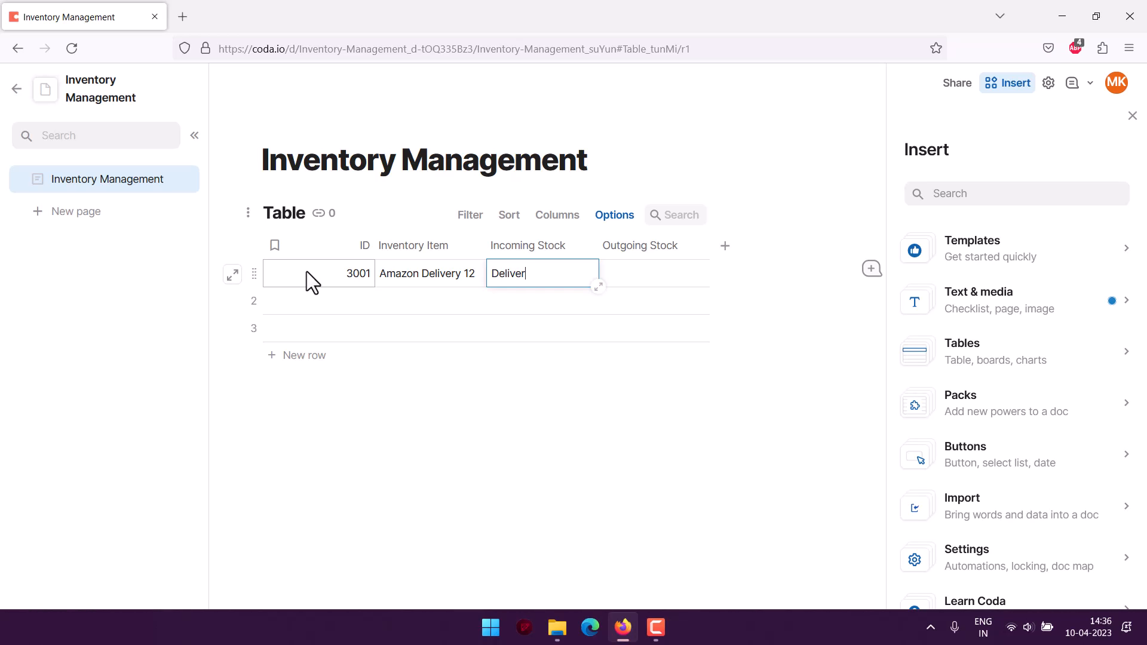
{"action": "type", "text": " Item 12"}
{"action": "key", "text": "Tab"}
{"action": "type", "text": "D"}
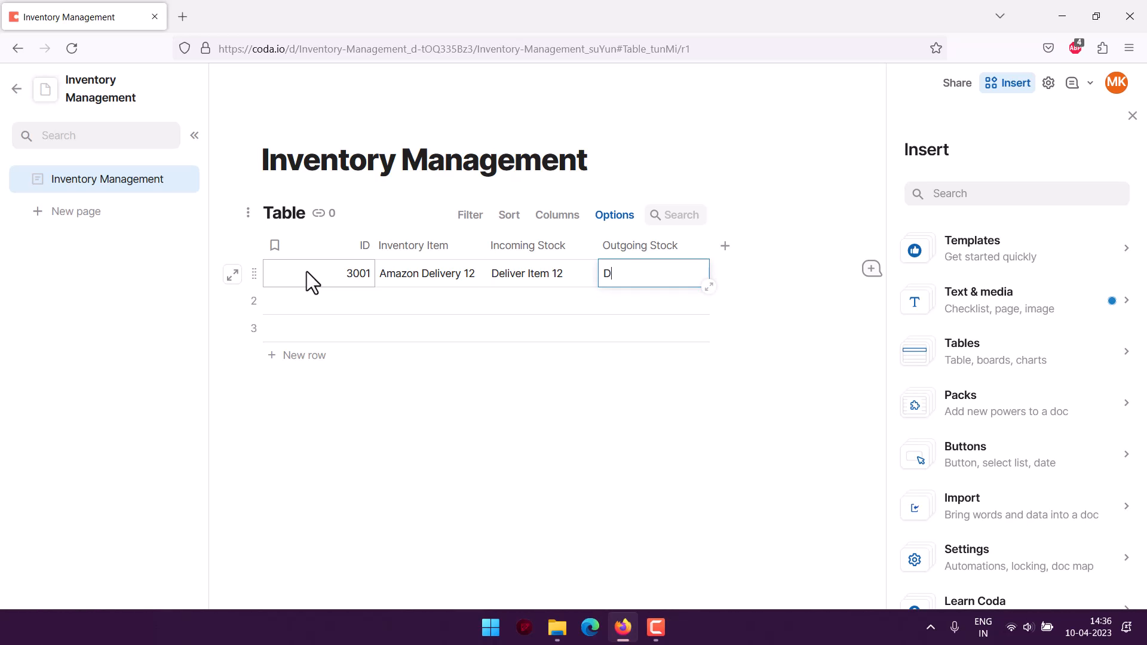
{"action": "type", "text": "elivery 12"}
{"action": "left_click", "coordinate": [320, 414]}
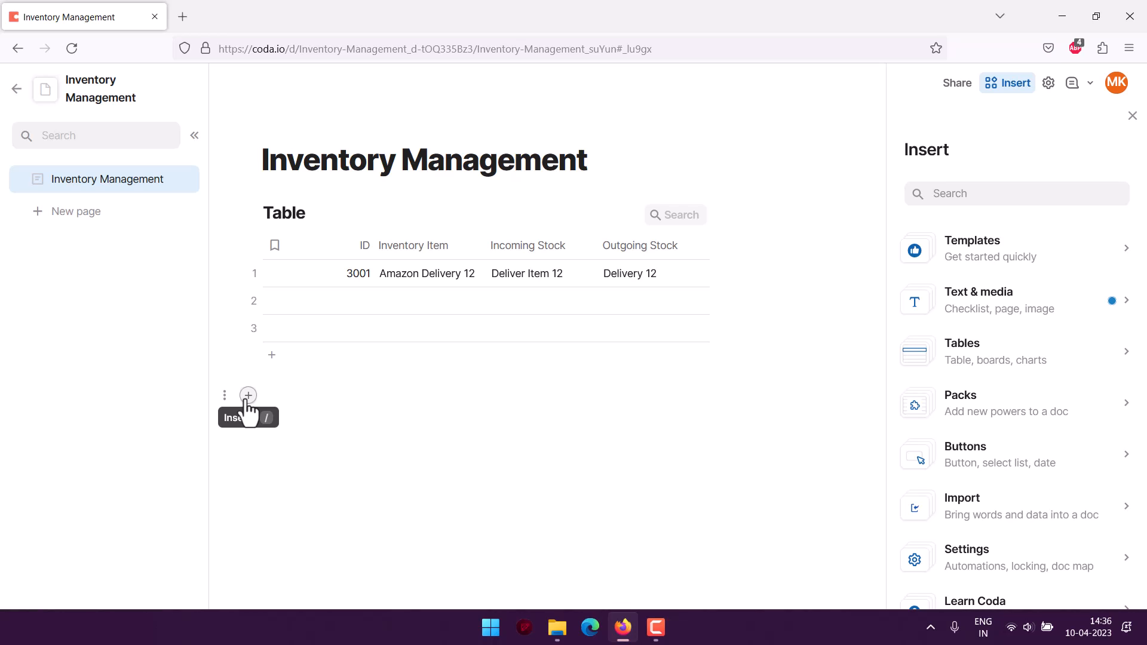
Step: Set the ID column's number options to show no decimal places, using None - (1)
{"action": "left_click", "coordinate": [300, 253]}
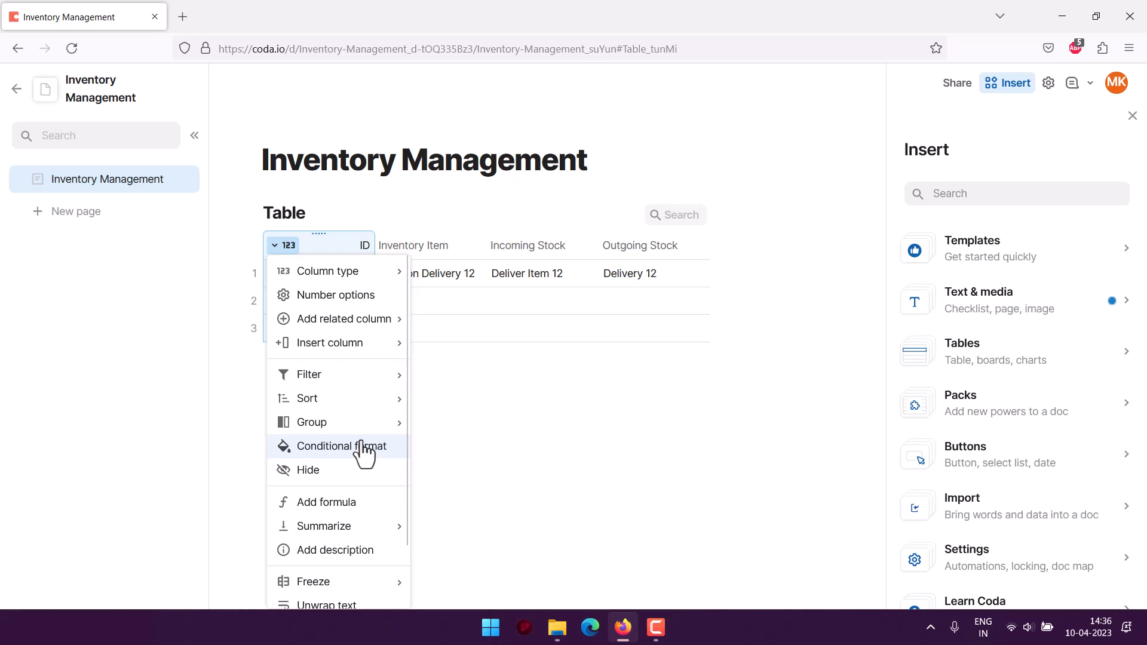
{"action": "scroll", "coordinate": [359, 448], "scroll_direction": "down", "scroll_amount": 2}
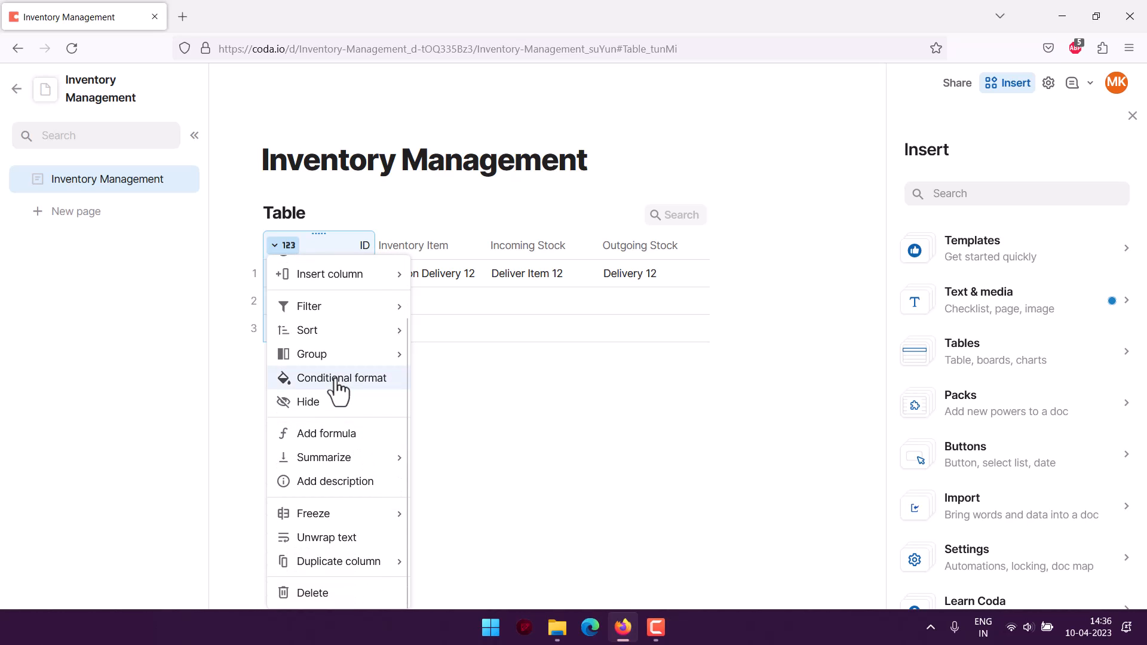
{"action": "scroll", "coordinate": [332, 358], "scroll_direction": "up", "scroll_amount": 2}
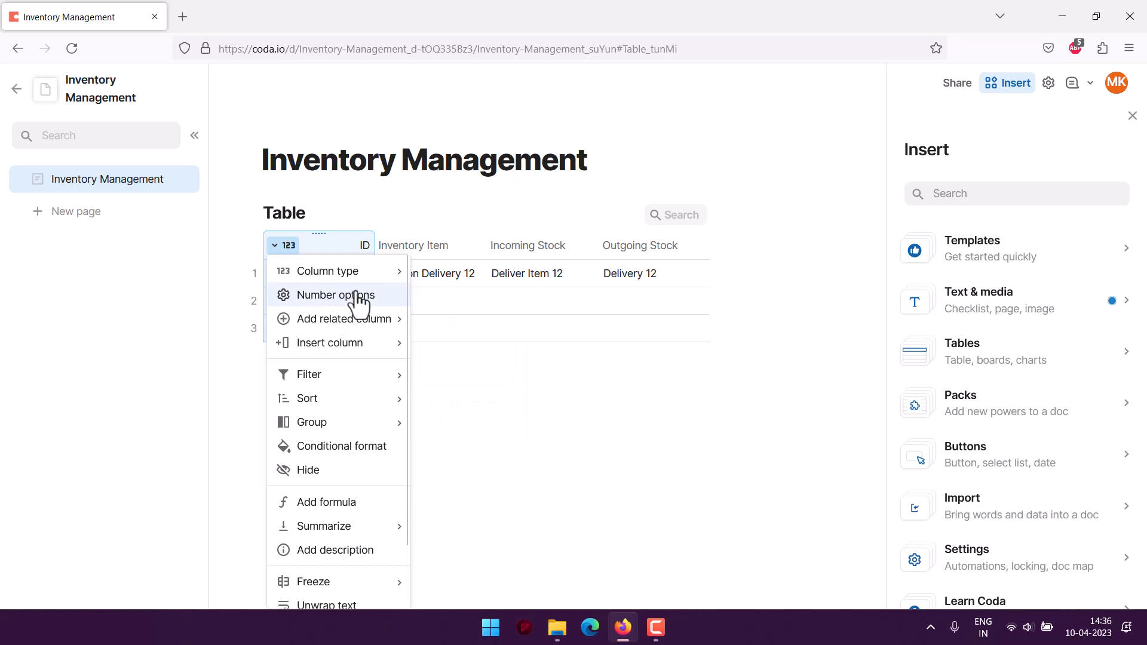
{"action": "left_click", "coordinate": [338, 298]}
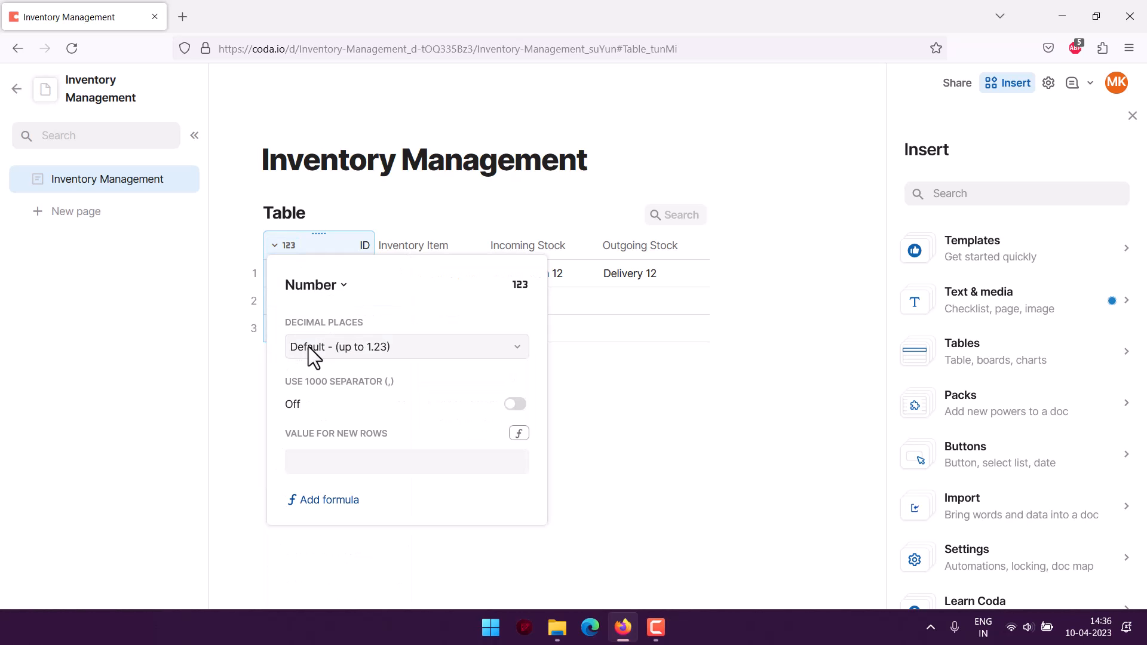
{"action": "left_click", "coordinate": [355, 350]}
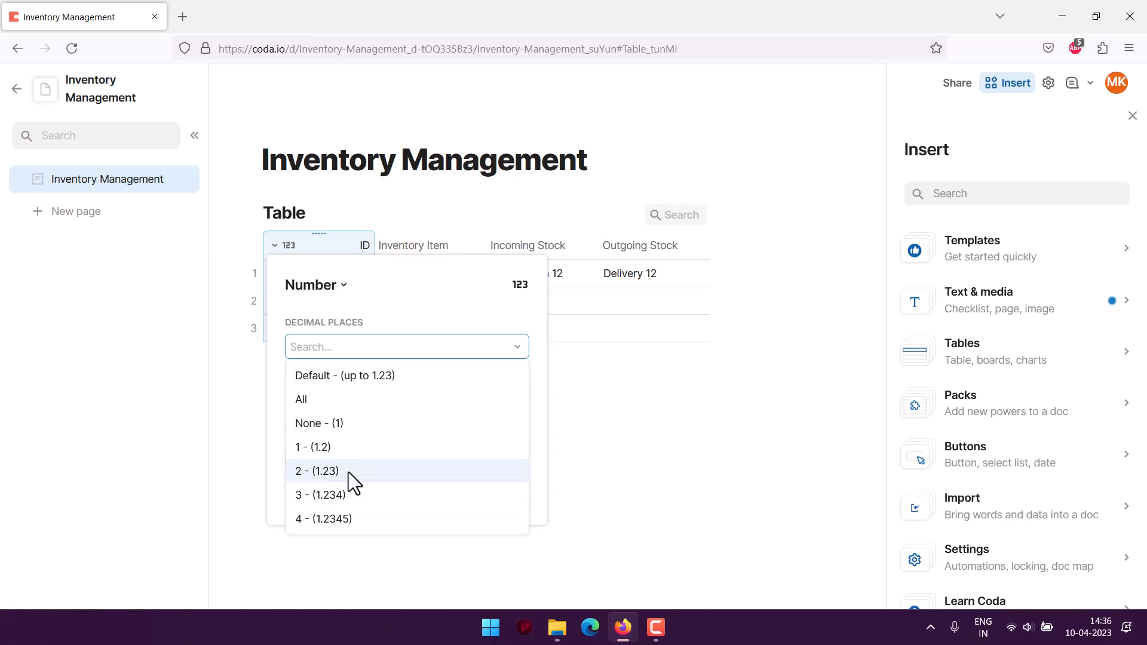
{"action": "left_click", "coordinate": [340, 423]}
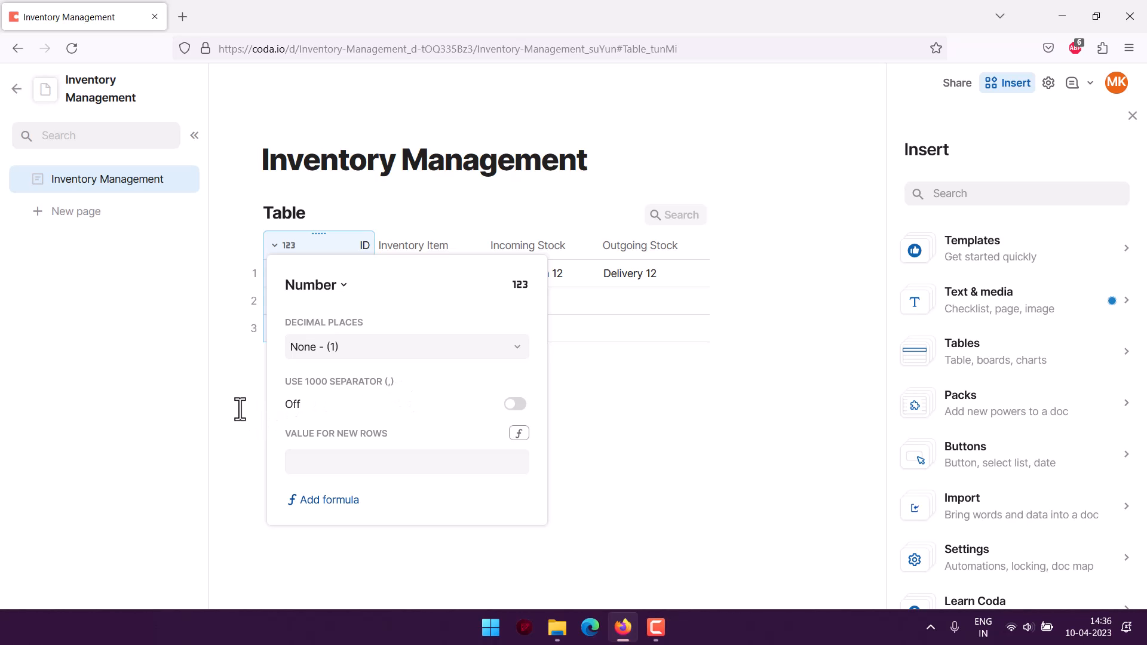
{"action": "left_click", "coordinate": [257, 397]}
Step: Examine the Inventory Item column's text formatting controls and its Format and Filter choices
{"action": "left_click", "coordinate": [417, 244]}
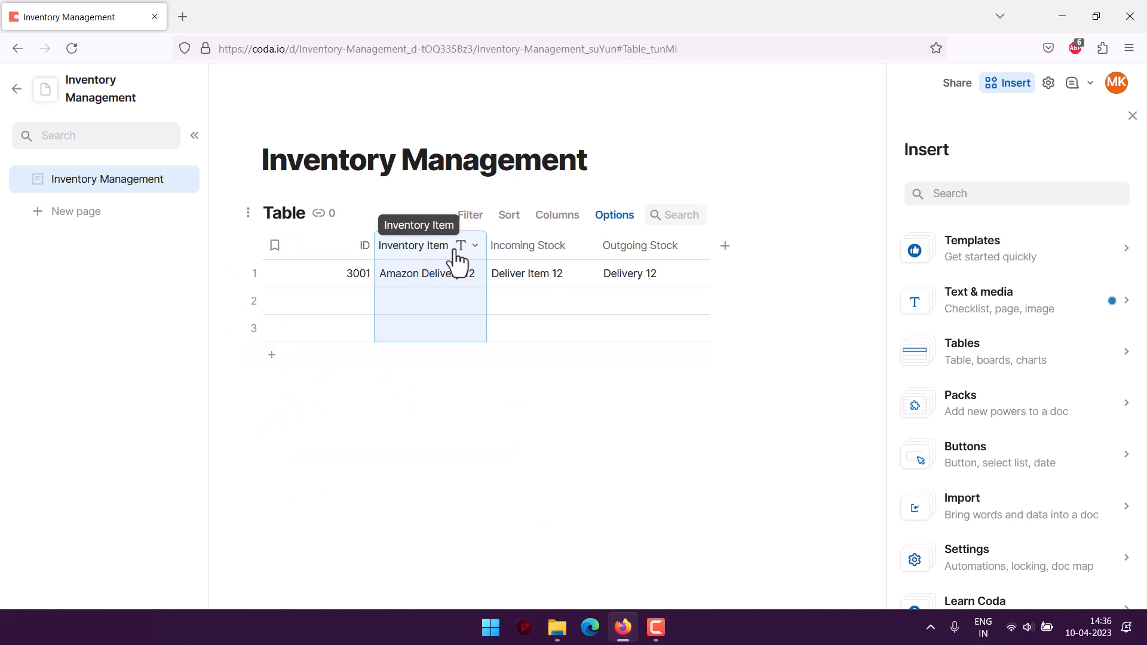
{"action": "left_click", "coordinate": [474, 246]}
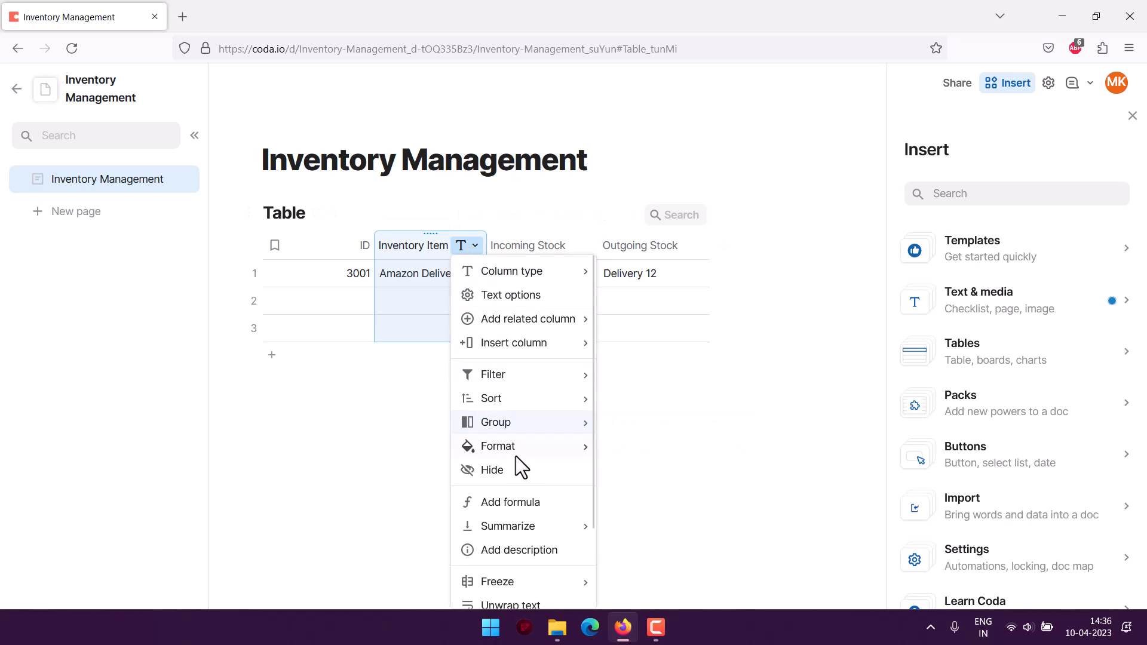
{"action": "mouse_move", "coordinate": [514, 451]}
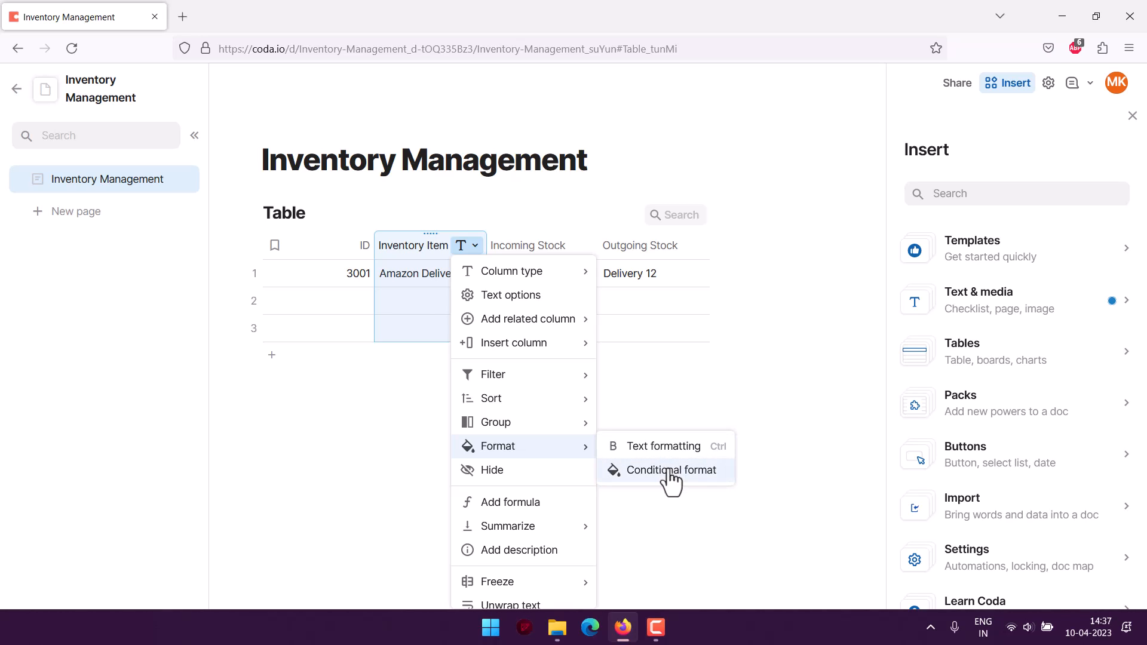
{"action": "left_click", "coordinate": [669, 447]}
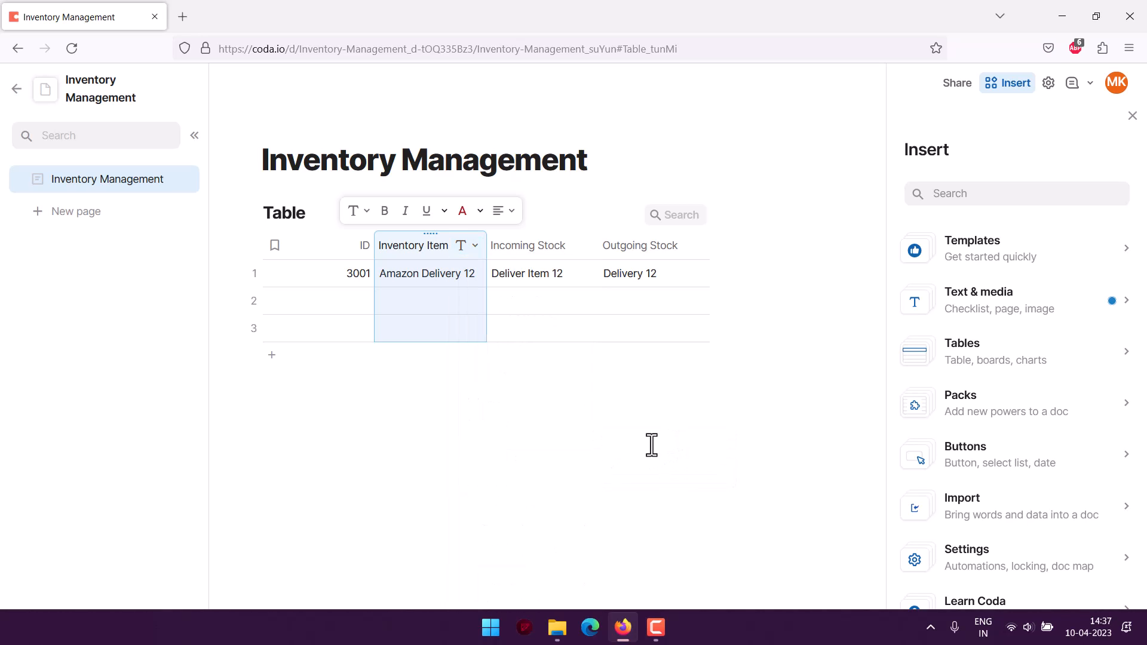
{"action": "scroll", "coordinate": [1067, 340], "scroll_direction": "down", "scroll_amount": 1}
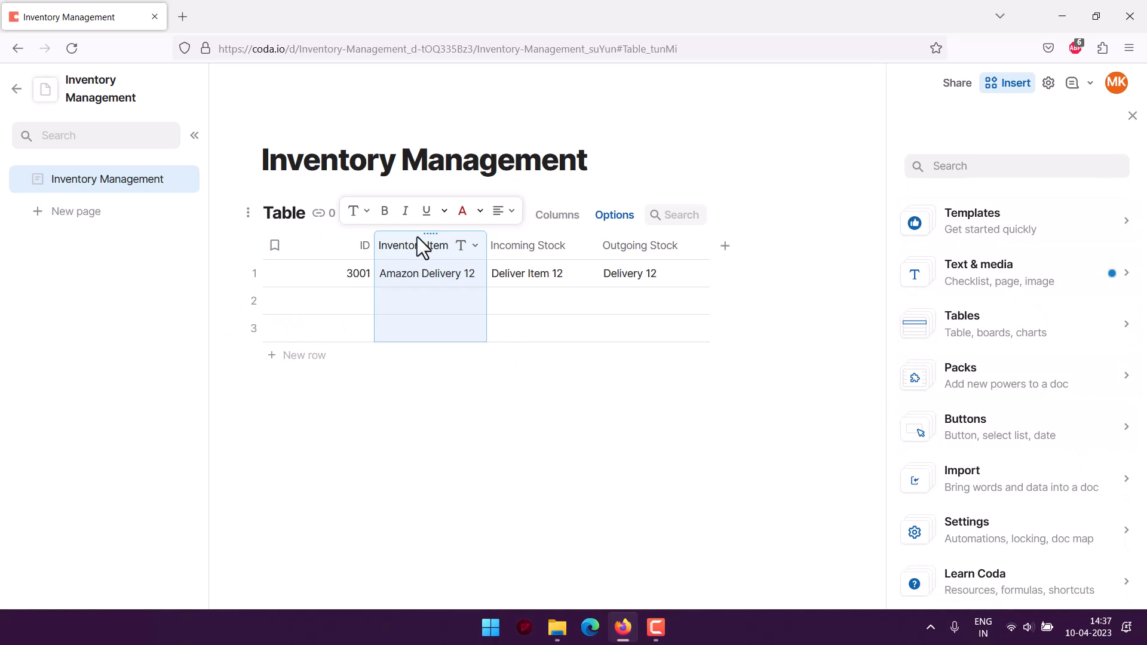
{"action": "left_click", "coordinate": [475, 246]}
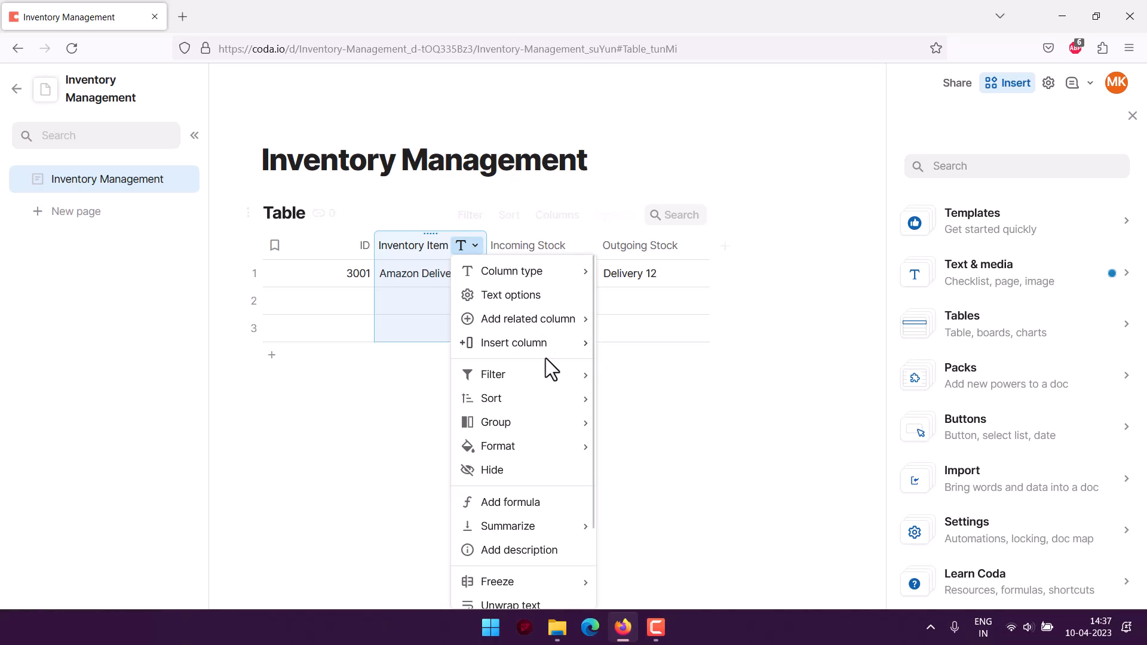
{"action": "mouse_move", "coordinate": [530, 399]}
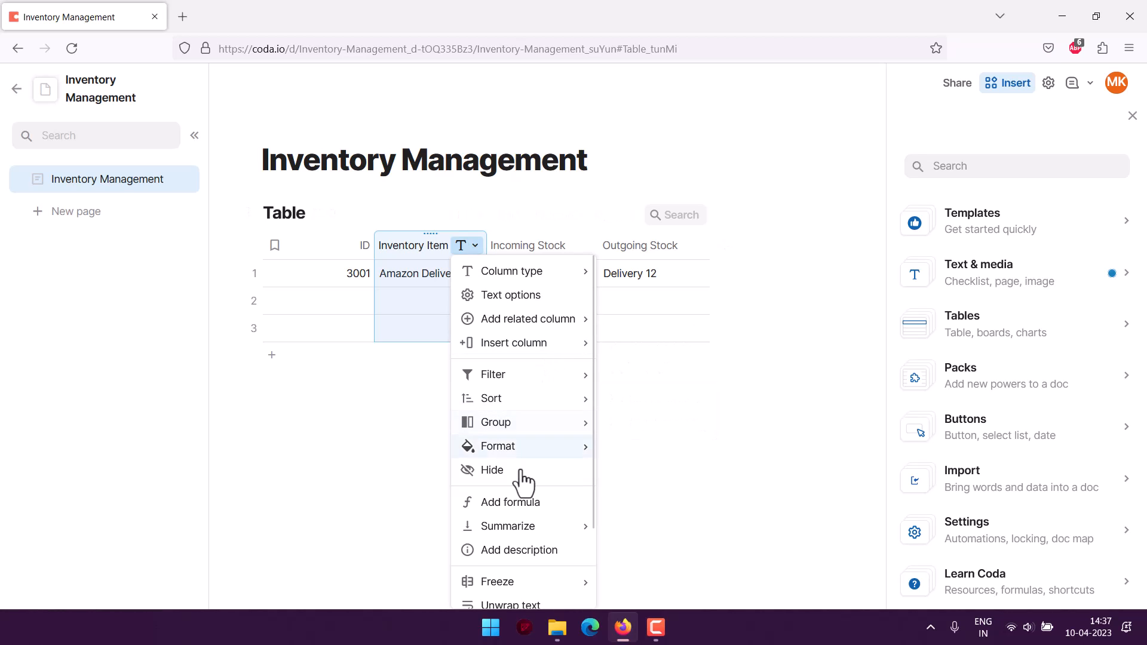
{"action": "mouse_move", "coordinate": [515, 451]}
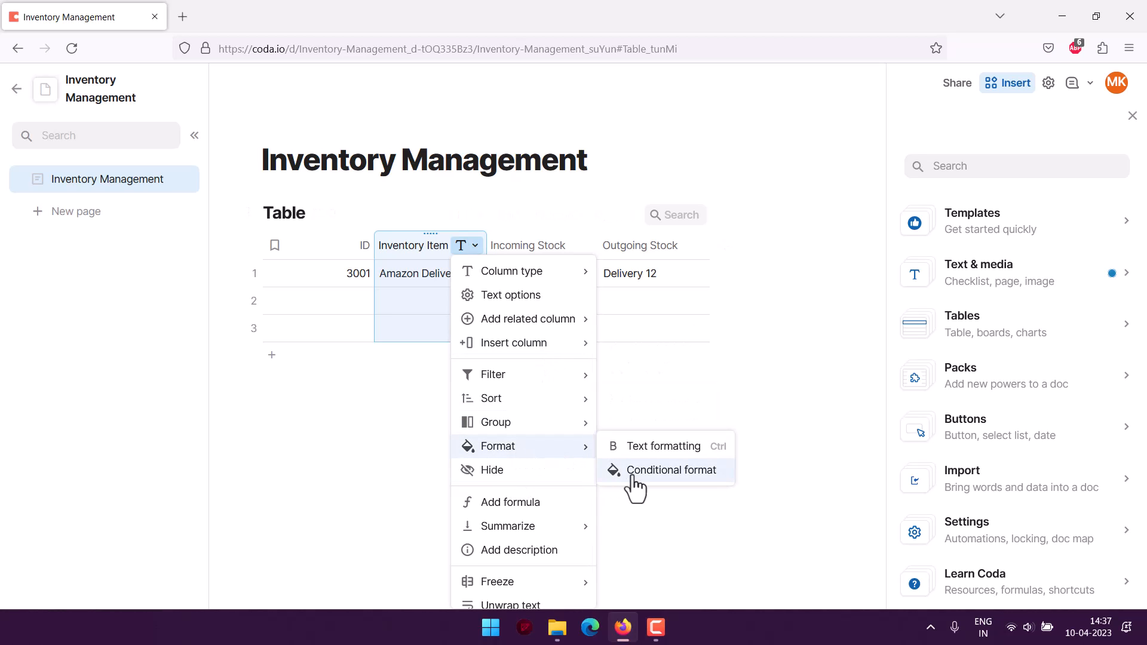
{"action": "mouse_move", "coordinate": [451, 353]}
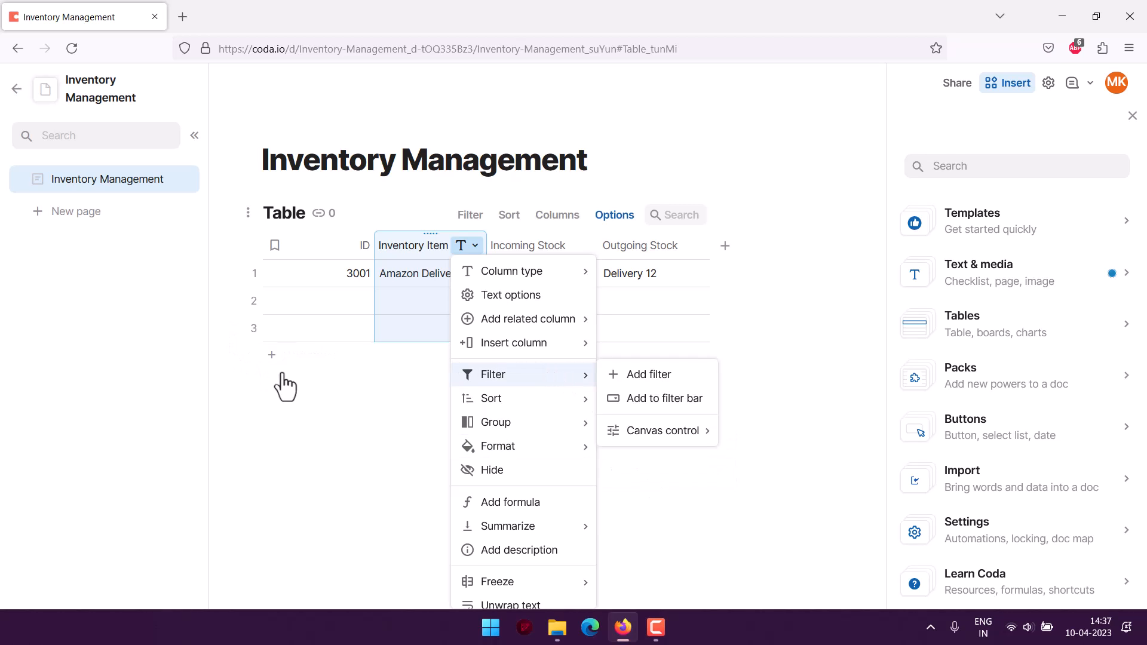
{"action": "left_click", "coordinate": [341, 426]}
{"action": "left_click", "coordinate": [342, 420]}
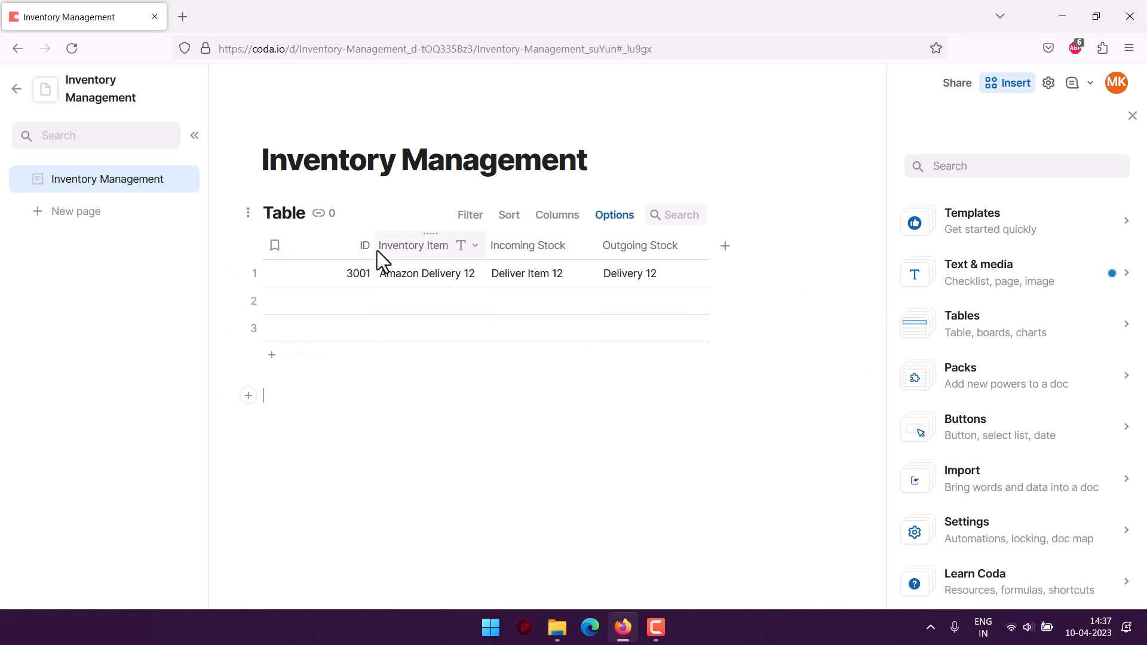
Step: Widen the ID column slightly and rename the table as Warehouse Inventory
{"action": "mouse_move", "coordinate": [377, 250]}
{"action": "left_mouse_down"}
{"action": "mouse_move", "coordinate": [404, 245]}
{"action": "mouse_move", "coordinate": [385, 245]}
{"action": "left_mouse_up"}
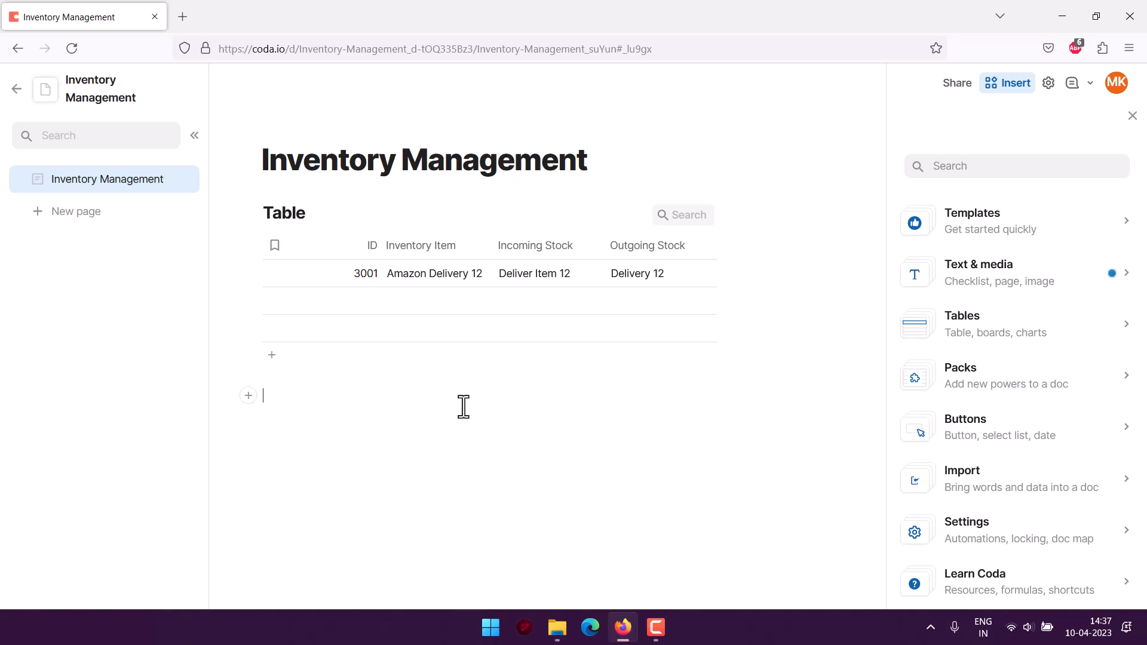
{"action": "left_click", "coordinate": [291, 214]}
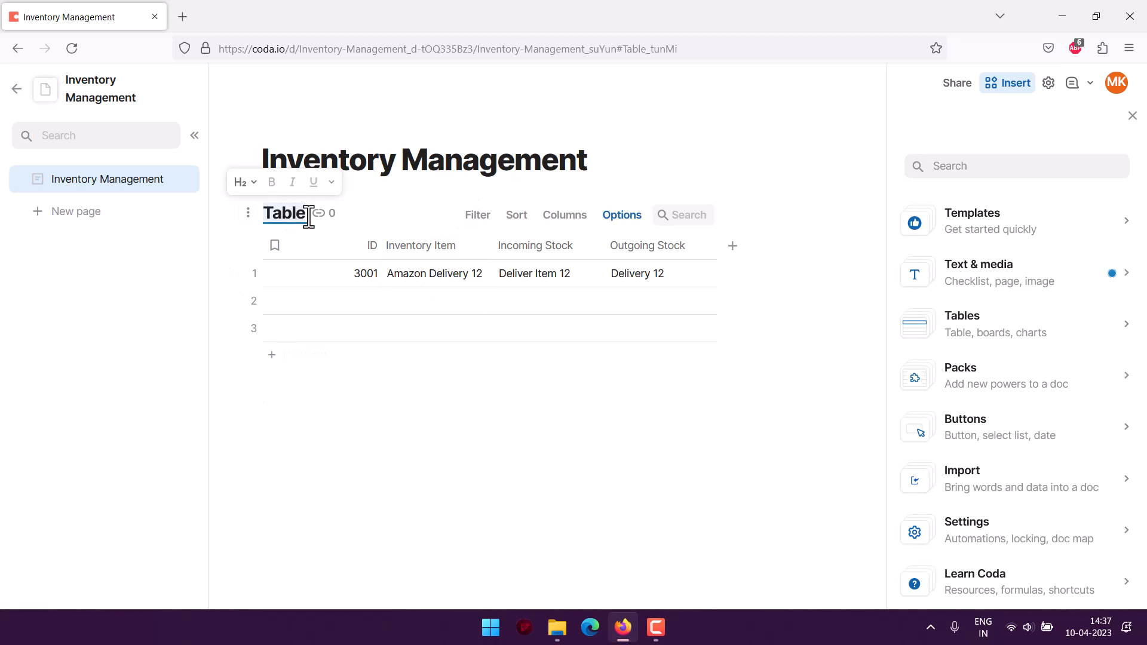
{"action": "type", "text": "W"}
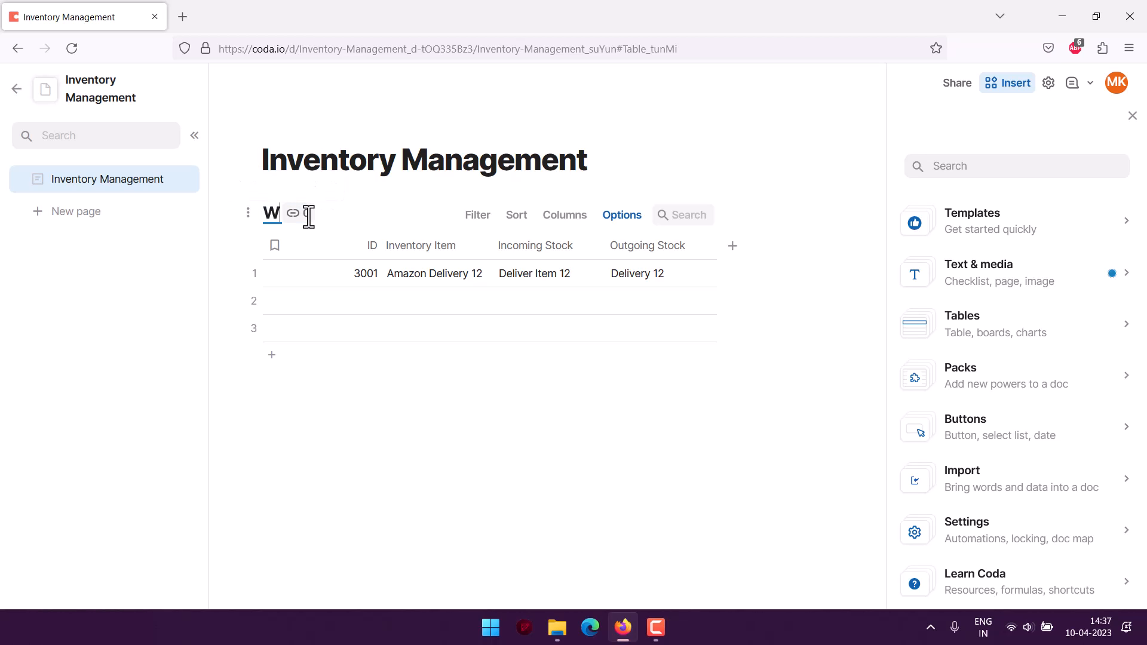
{"action": "type", "text": "arehouse Inves"}
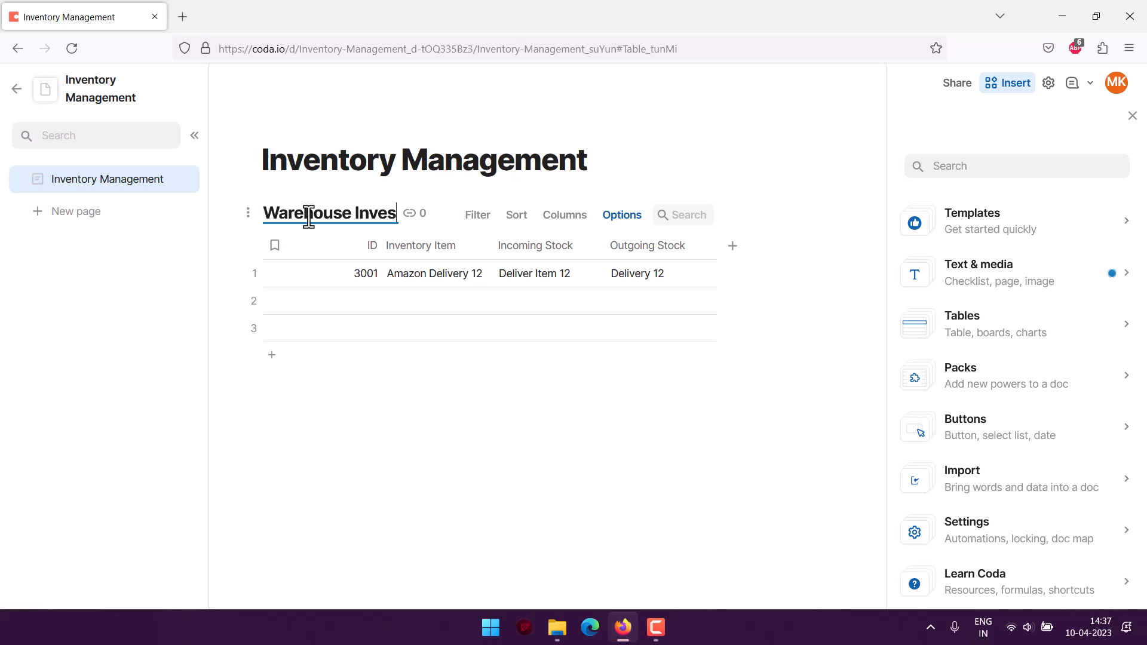
{"action": "key", "text": "BackSpace"}
{"action": "type", "text": "ntory"}
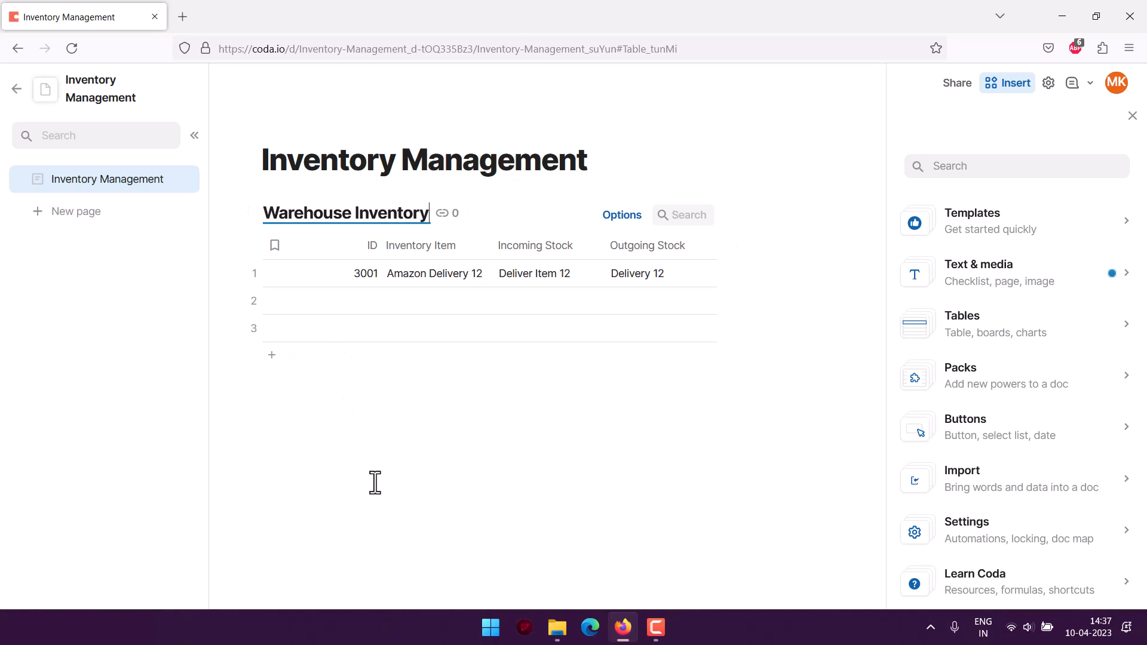
{"action": "left_click", "coordinate": [346, 412]}
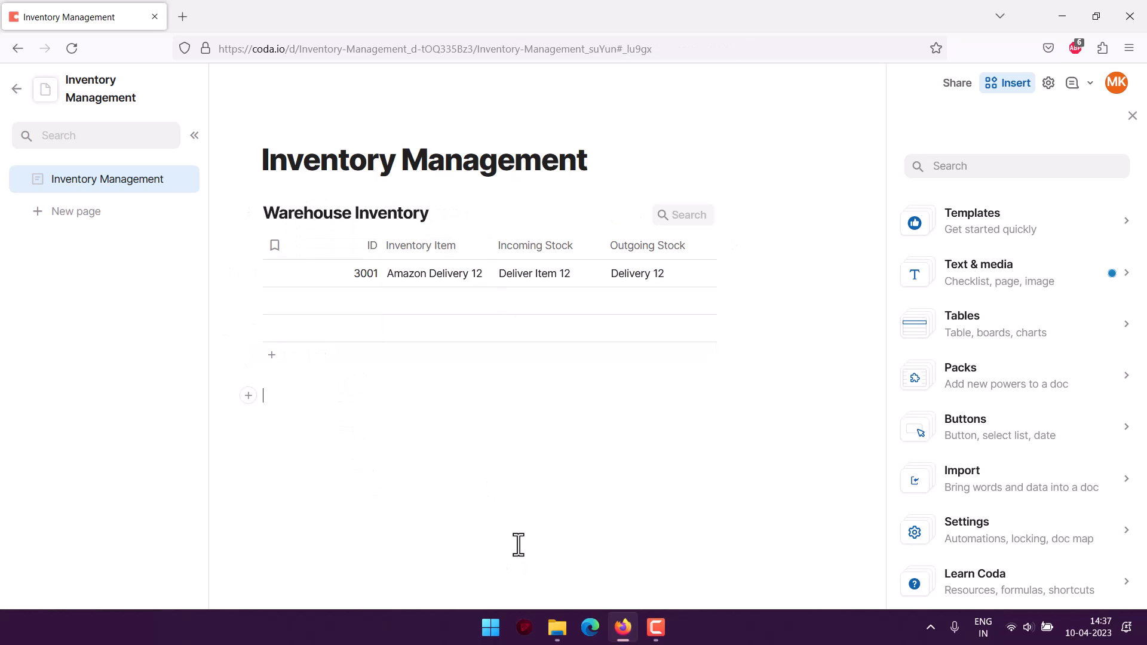
Step: Review the Warehouse Inventory table's options, including its additional view layouts, and close them
{"action": "left_click", "coordinate": [697, 216]}
{"action": "left_click", "coordinate": [621, 216]}
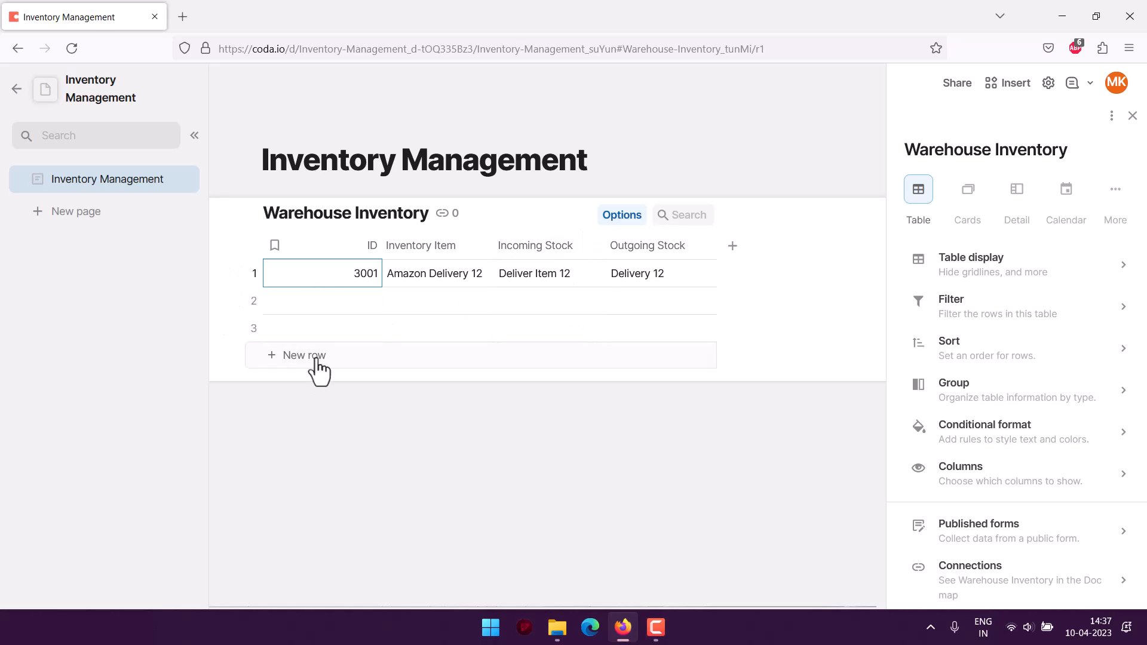
{"action": "scroll", "coordinate": [1096, 329], "scroll_direction": "down", "scroll_amount": 1}
{"action": "scroll", "coordinate": [1096, 332], "scroll_direction": "up", "scroll_amount": 1}
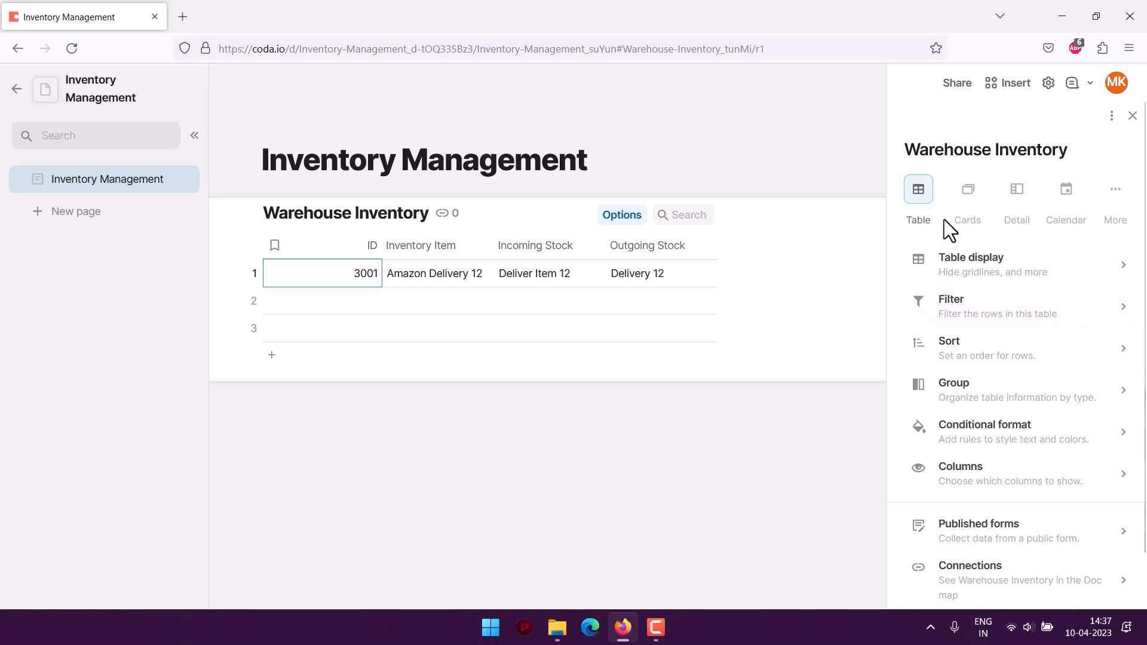
{"action": "left_click", "coordinate": [1125, 212]}
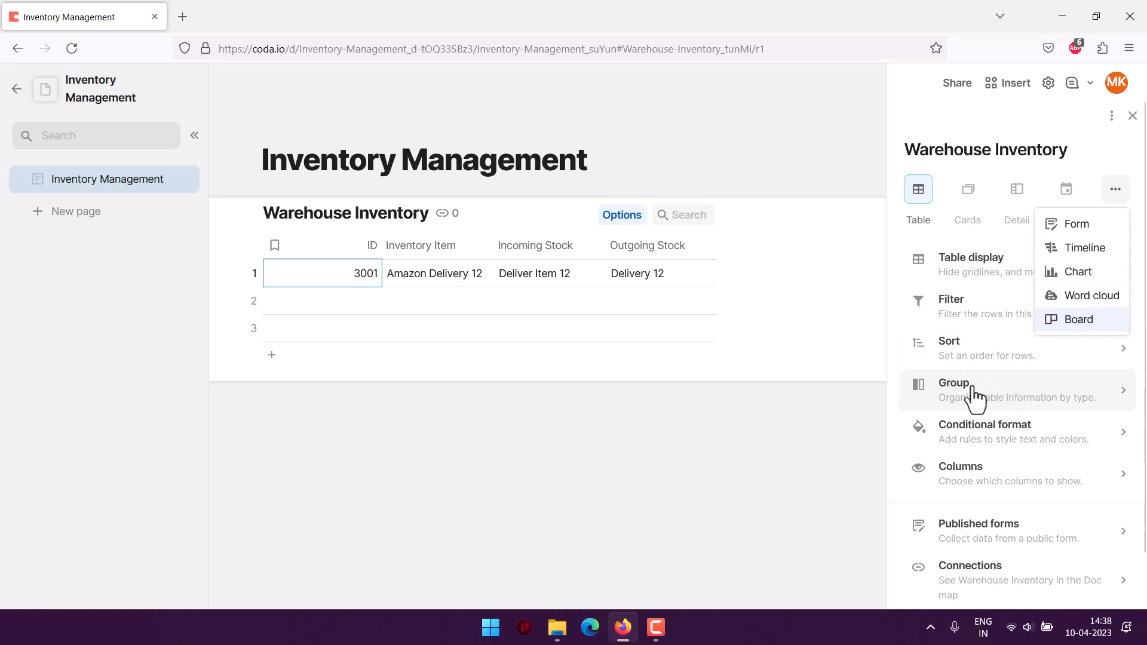
{"action": "left_click", "coordinate": [977, 138]}
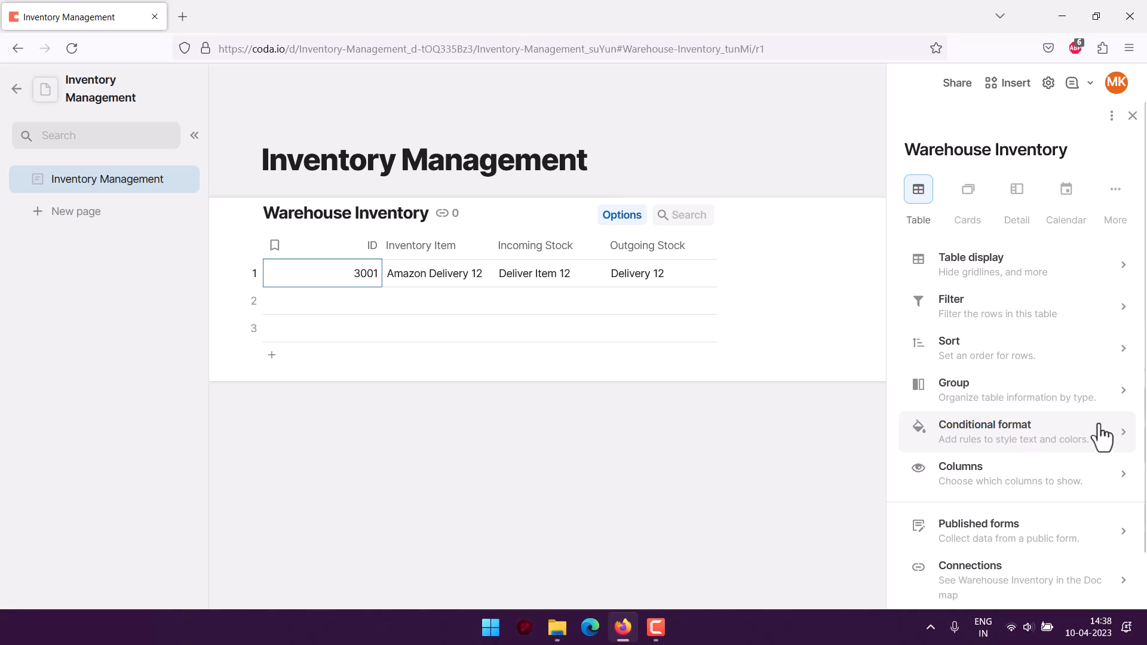
{"action": "left_click", "coordinate": [769, 468]}
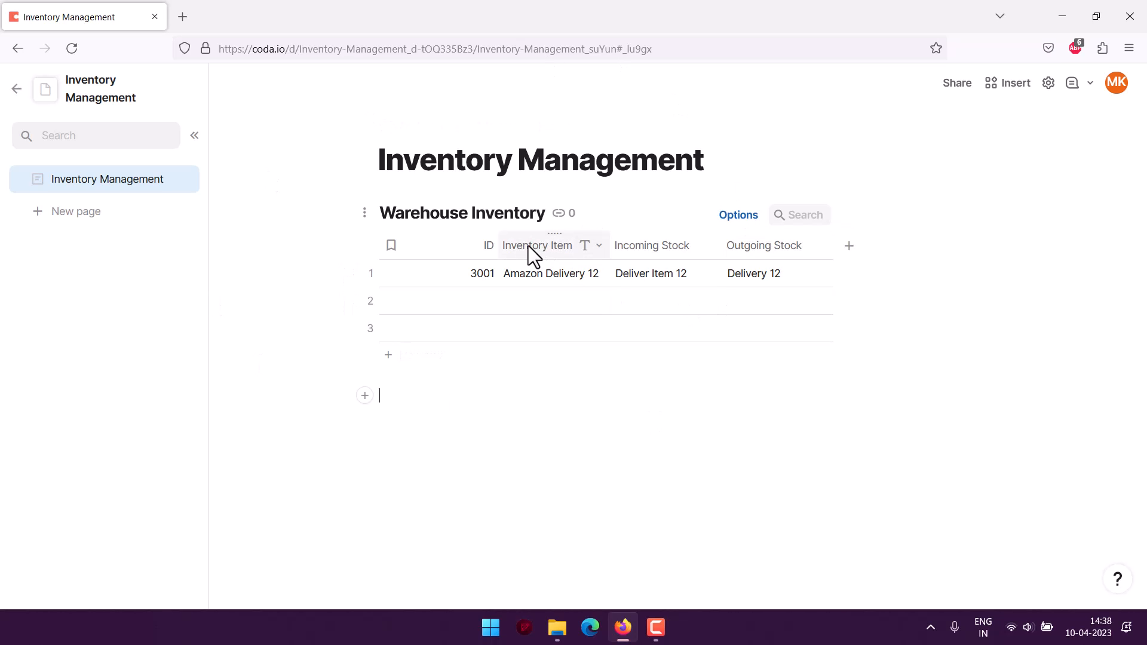
Step: Review the Inventory Item column's Summarize choices and its text options
{"action": "left_click", "coordinate": [429, 246]}
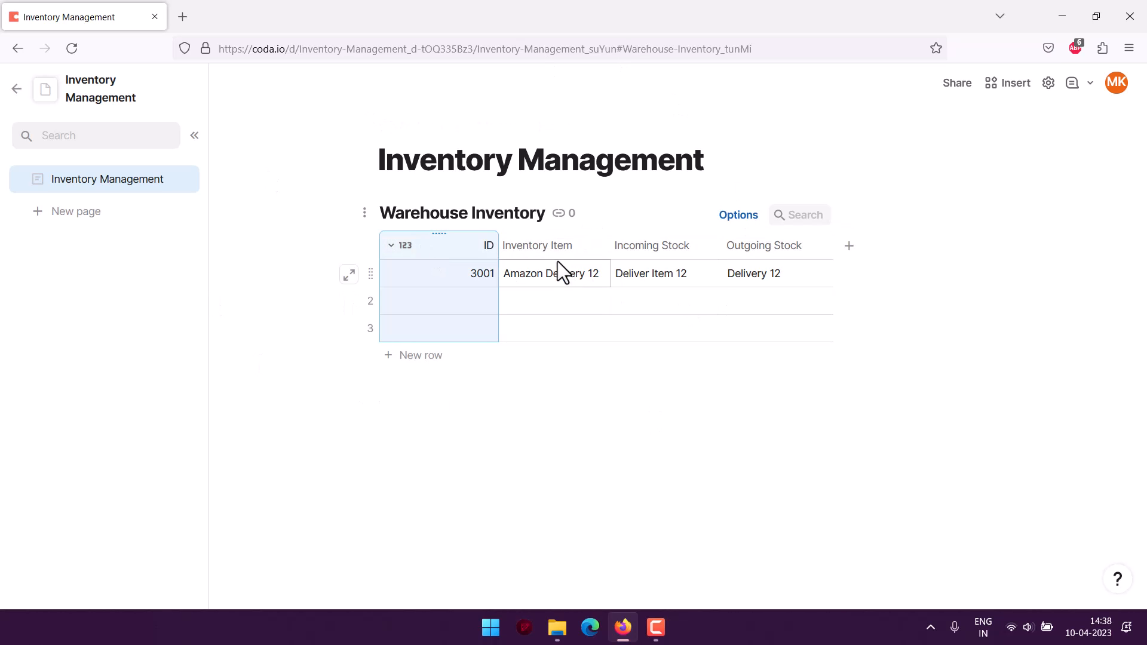
{"action": "left_click", "coordinate": [570, 252]}
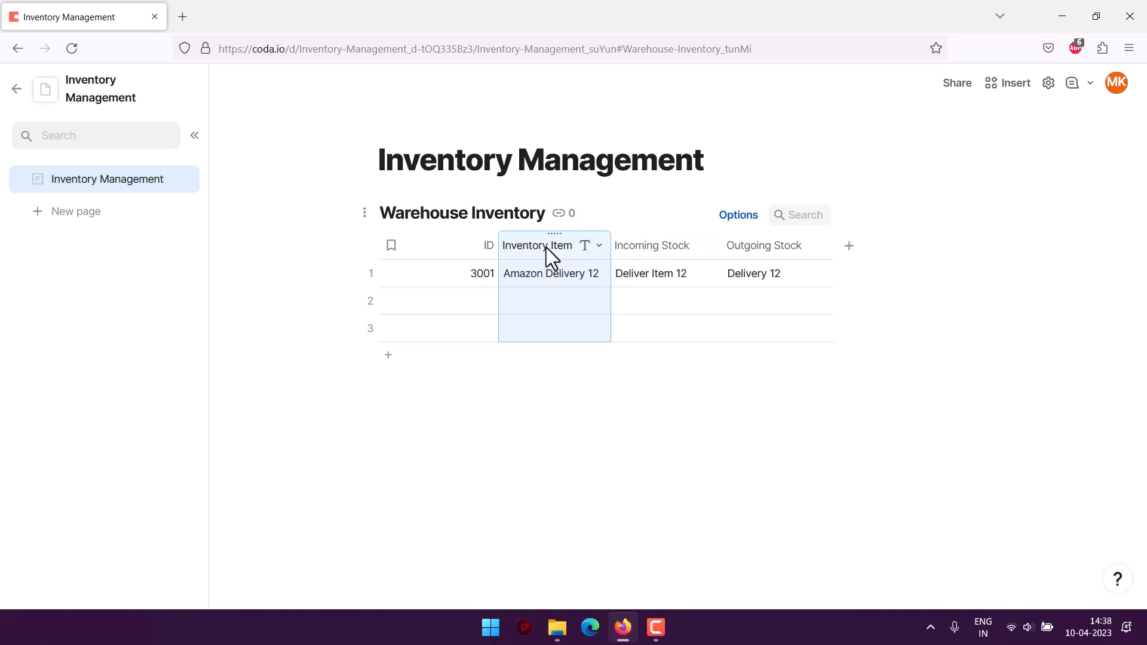
{"action": "right_click", "coordinate": [545, 247]}
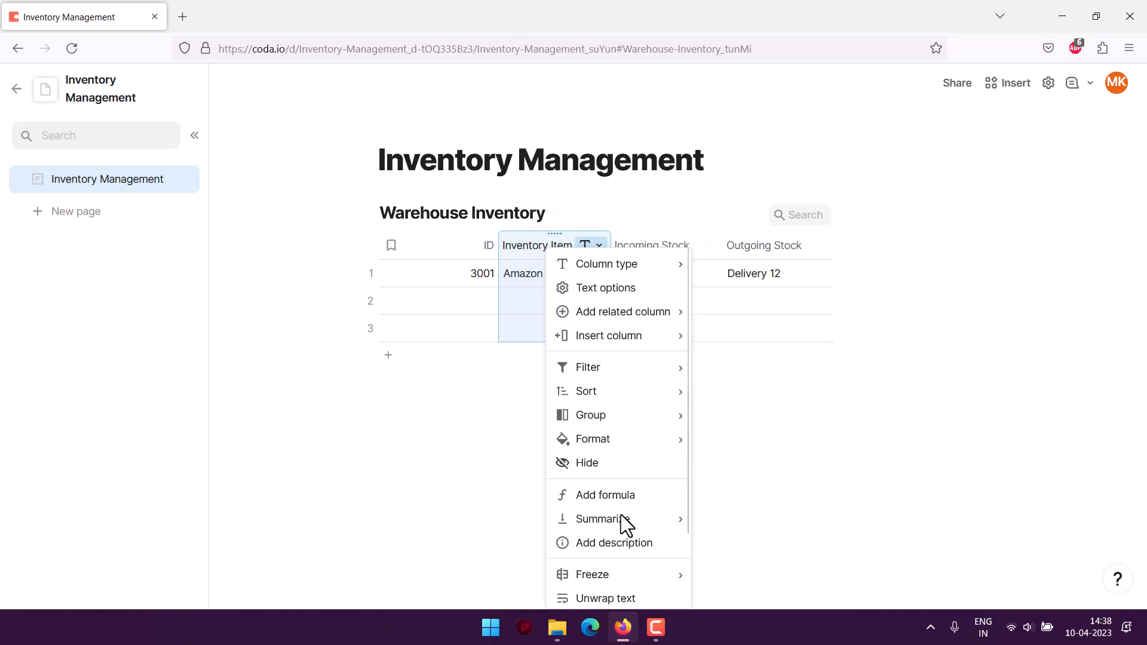
{"action": "mouse_move", "coordinate": [622, 521]}
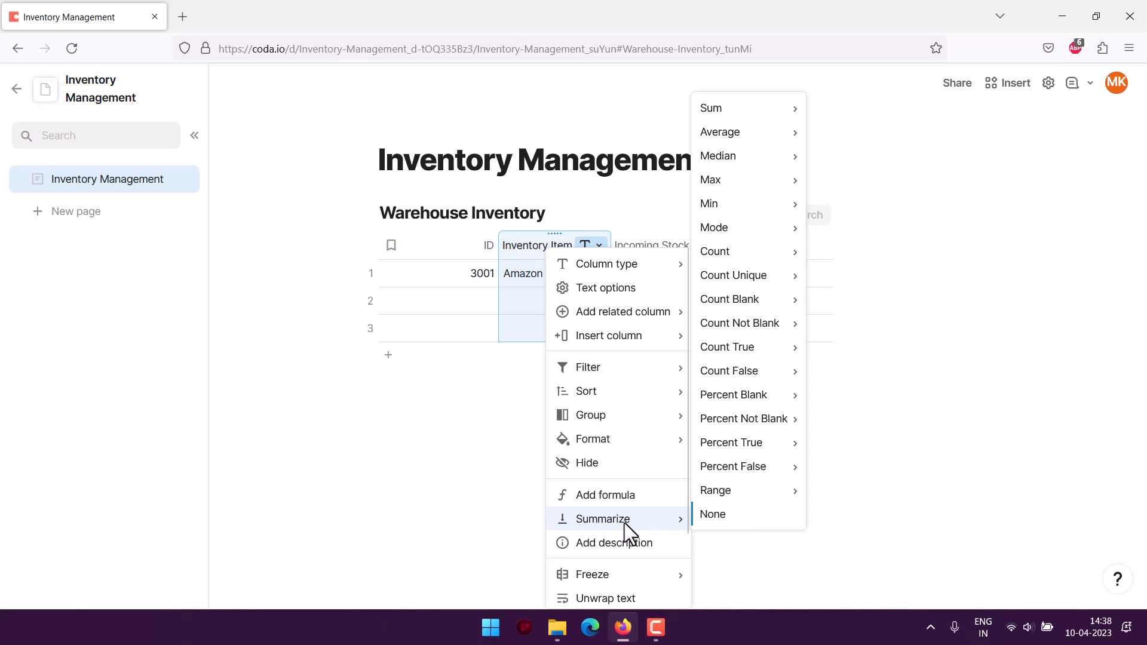
{"action": "mouse_move", "coordinate": [607, 406]}
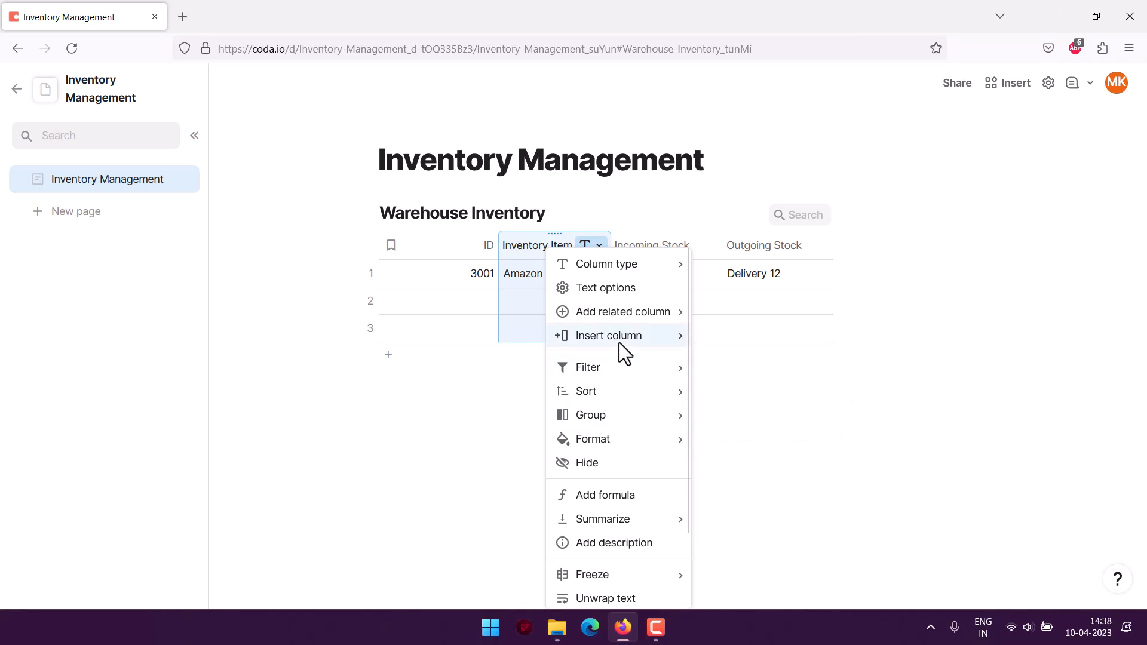
{"action": "mouse_move", "coordinate": [623, 319]}
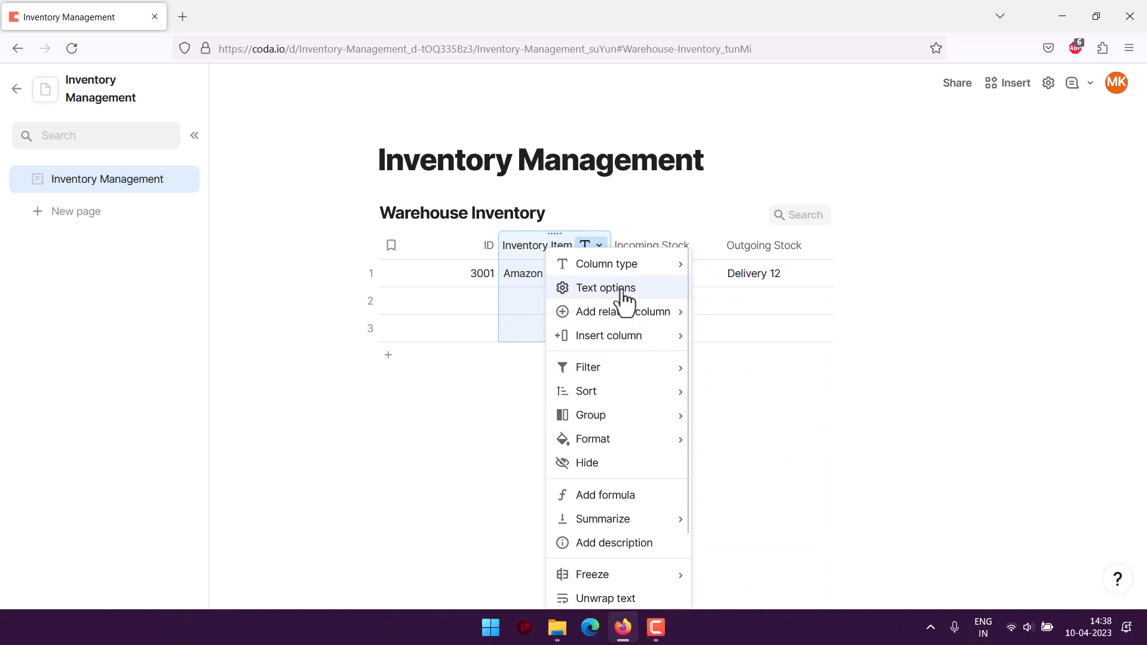
{"action": "left_click", "coordinate": [623, 289]}
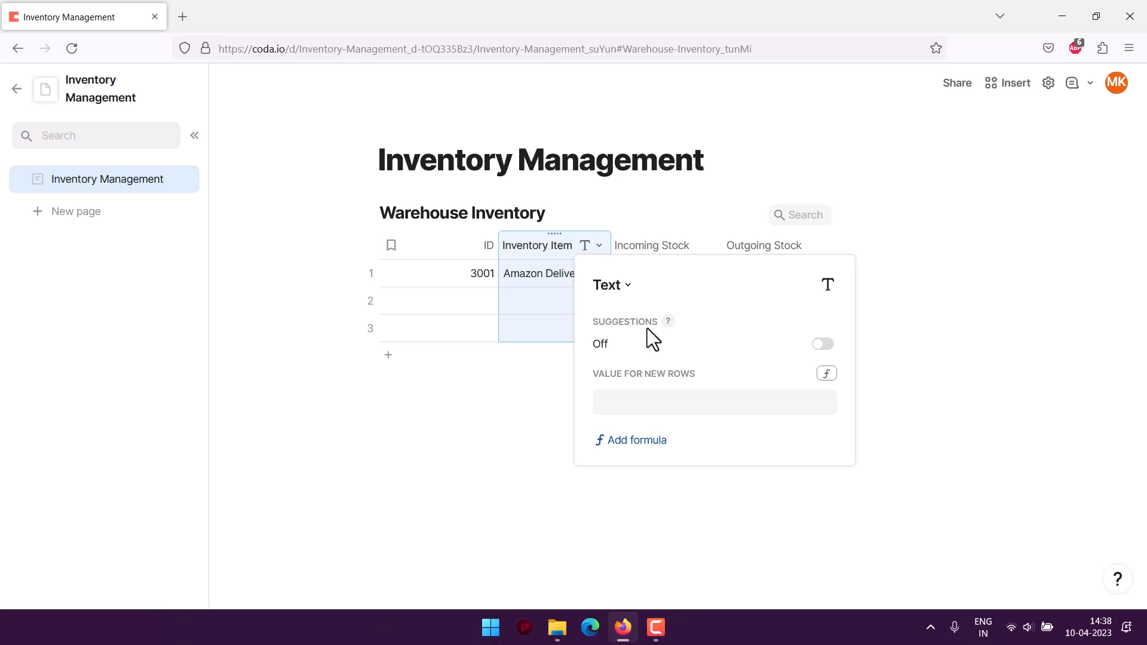
{"action": "left_click", "coordinate": [546, 251]}
Step: Add a conditional format rule to the Inventory Item column, using the contains condition with no value and the yellow highlighted text style
{"action": "right_click", "coordinate": [546, 250]}
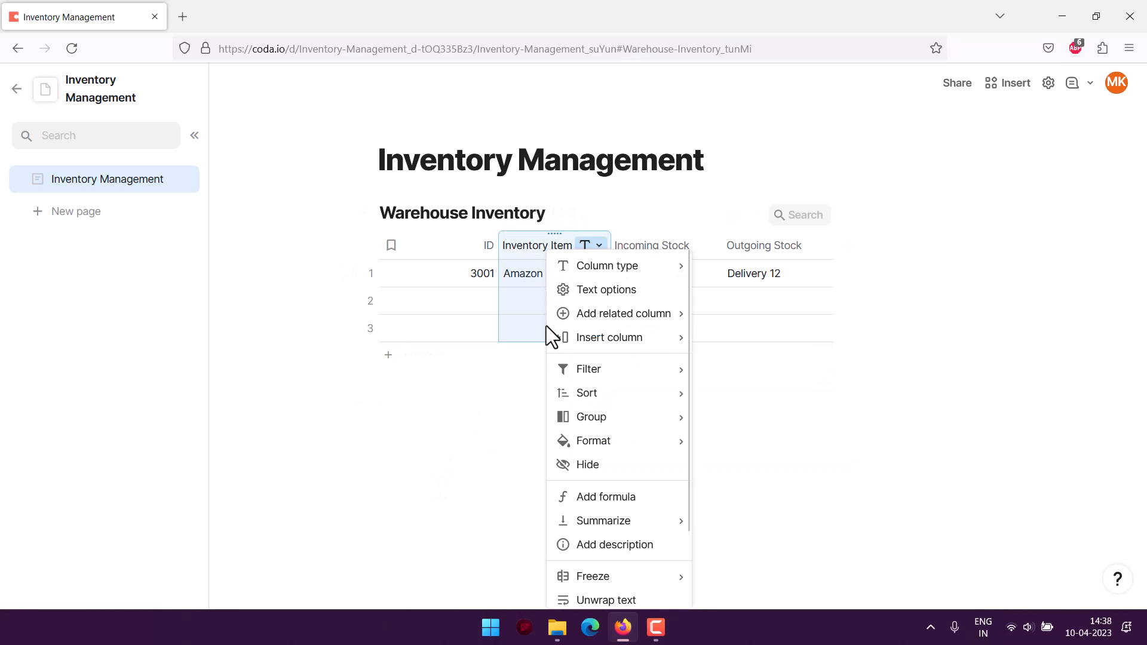
{"action": "mouse_move", "coordinate": [564, 441]}
{"action": "left_click", "coordinate": [741, 469]}
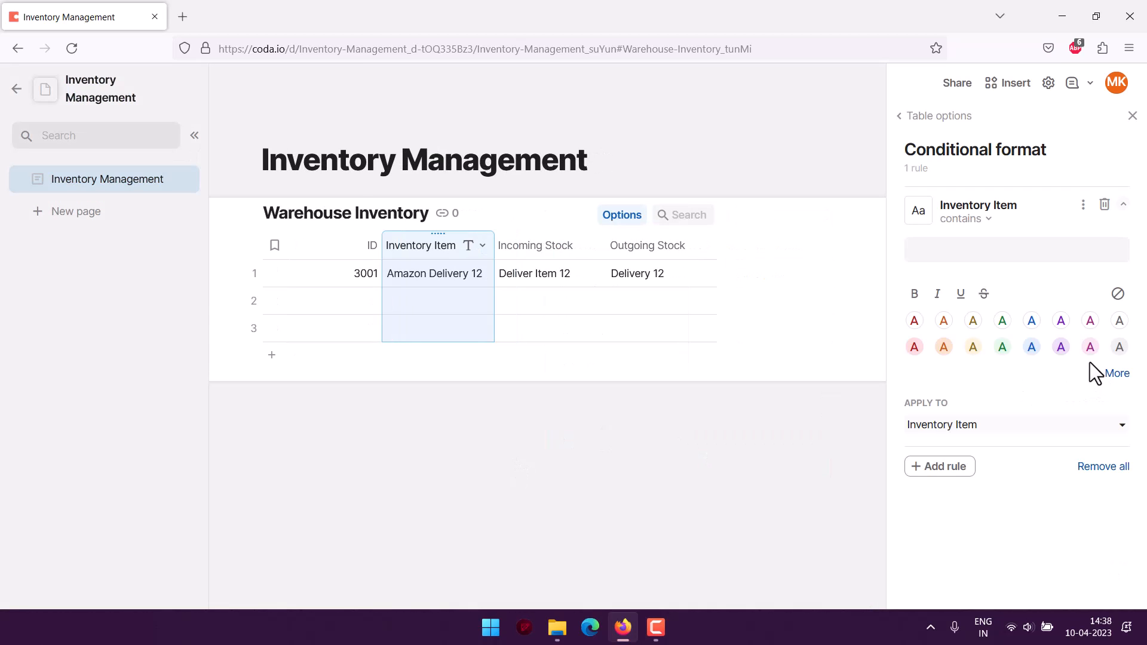
{"action": "left_click", "coordinate": [982, 231]}
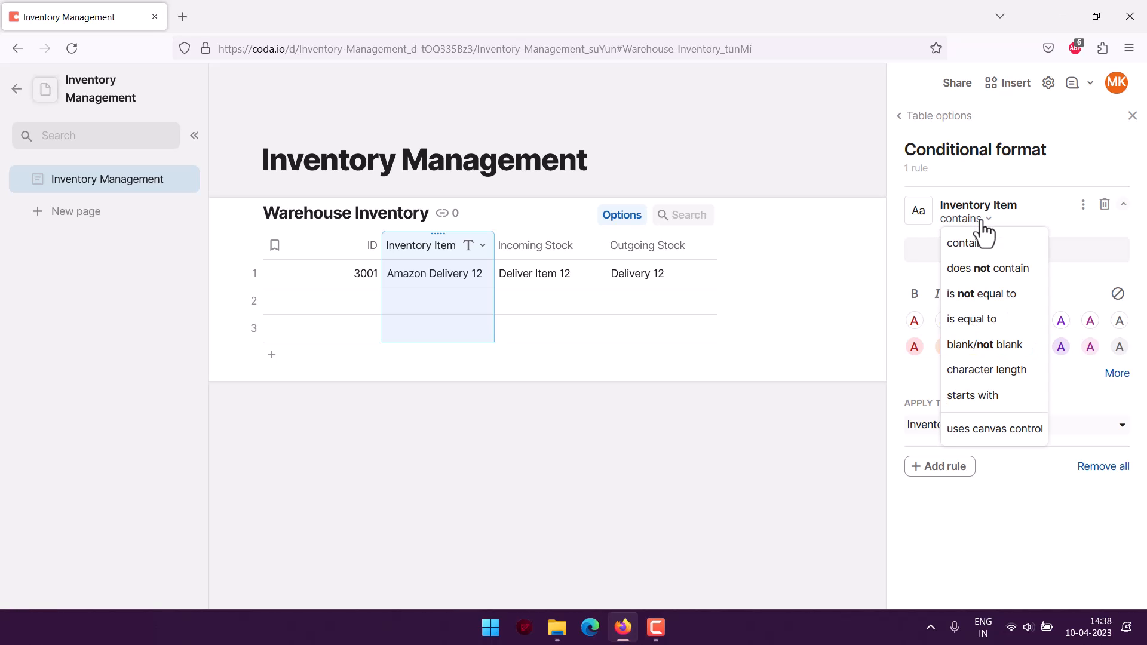
{"action": "left_click", "coordinate": [1022, 243]}
{"action": "left_click", "coordinate": [973, 347]}
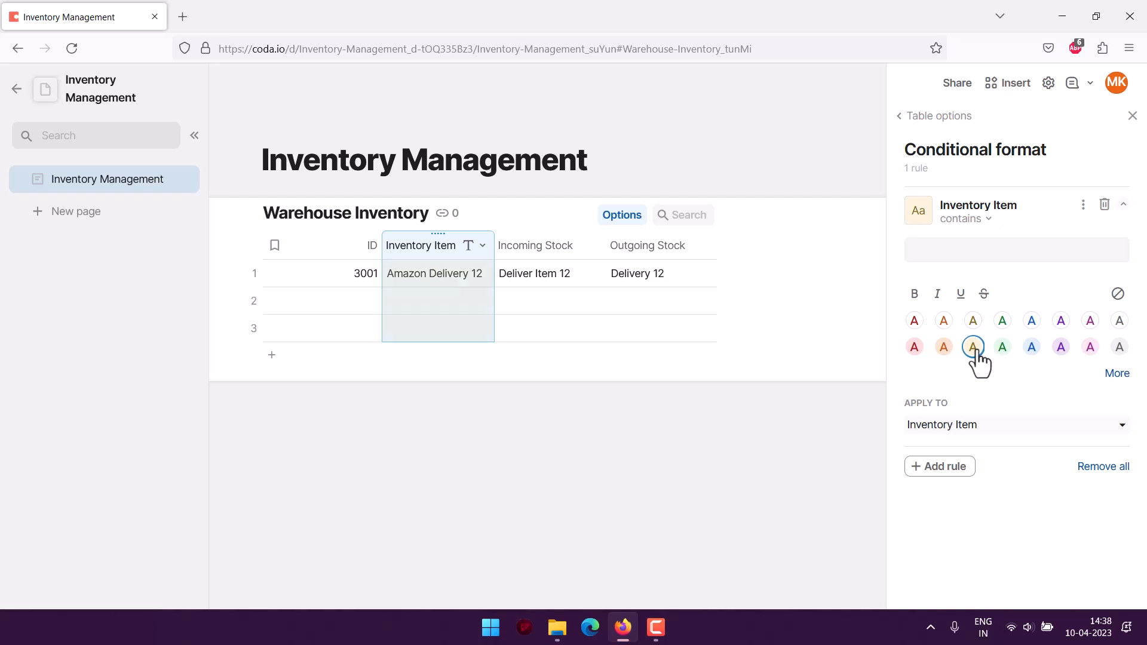
{"action": "left_click", "coordinate": [533, 228]}
{"action": "left_click", "coordinate": [542, 246]}
Step: Add a conditional format rule to the Incoming Stock column with the green highlighted text style
{"action": "left_click", "coordinate": [639, 244]}
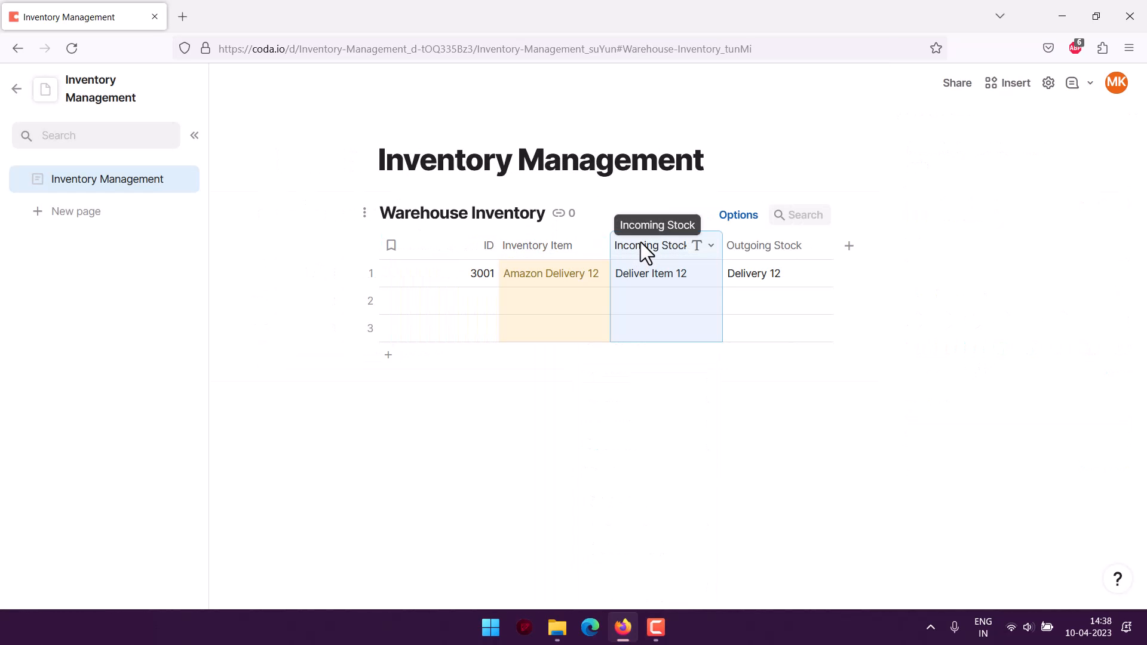
{"action": "right_click", "coordinate": [640, 242]}
{"action": "mouse_move", "coordinate": [685, 436]}
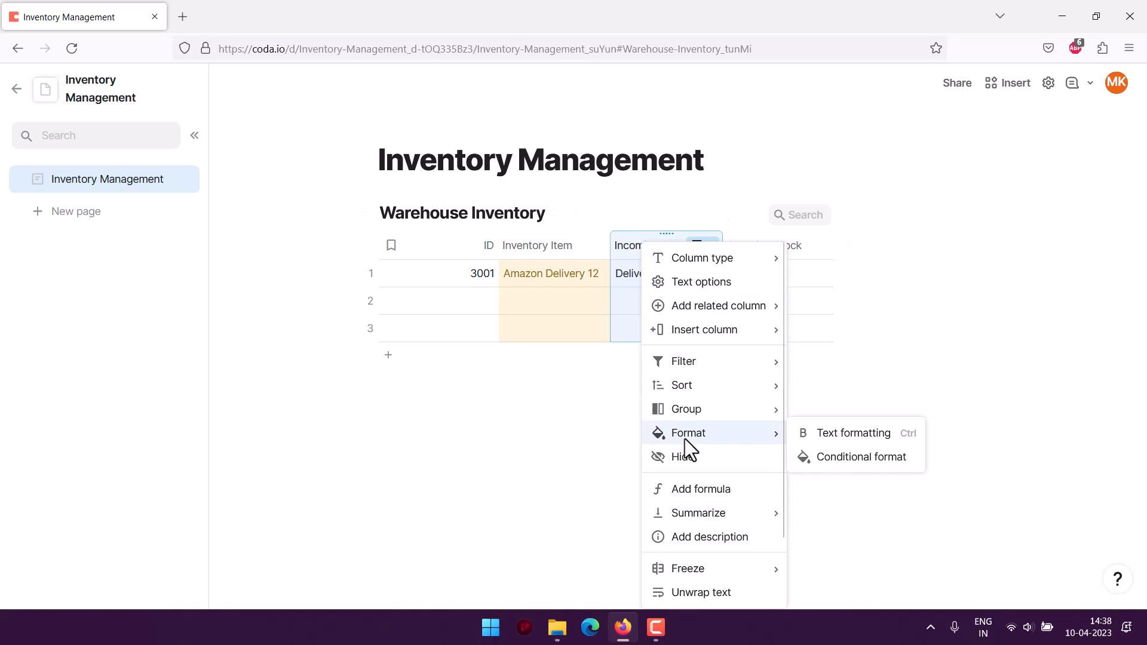
{"action": "left_click", "coordinate": [846, 460]}
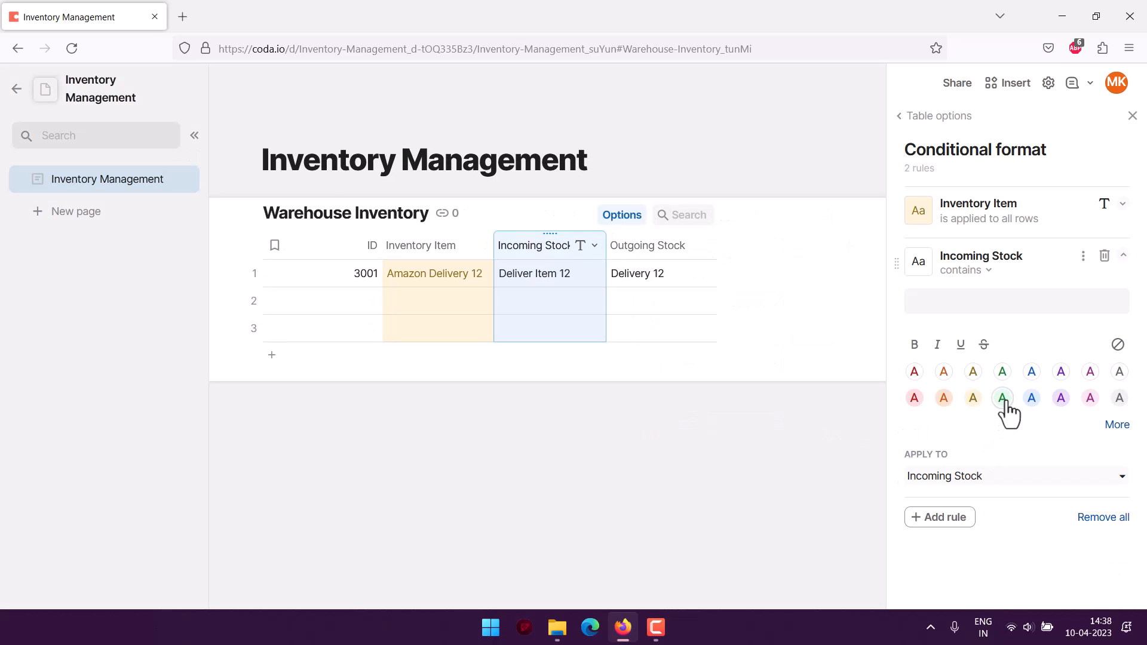
{"action": "left_click", "coordinate": [1003, 398]}
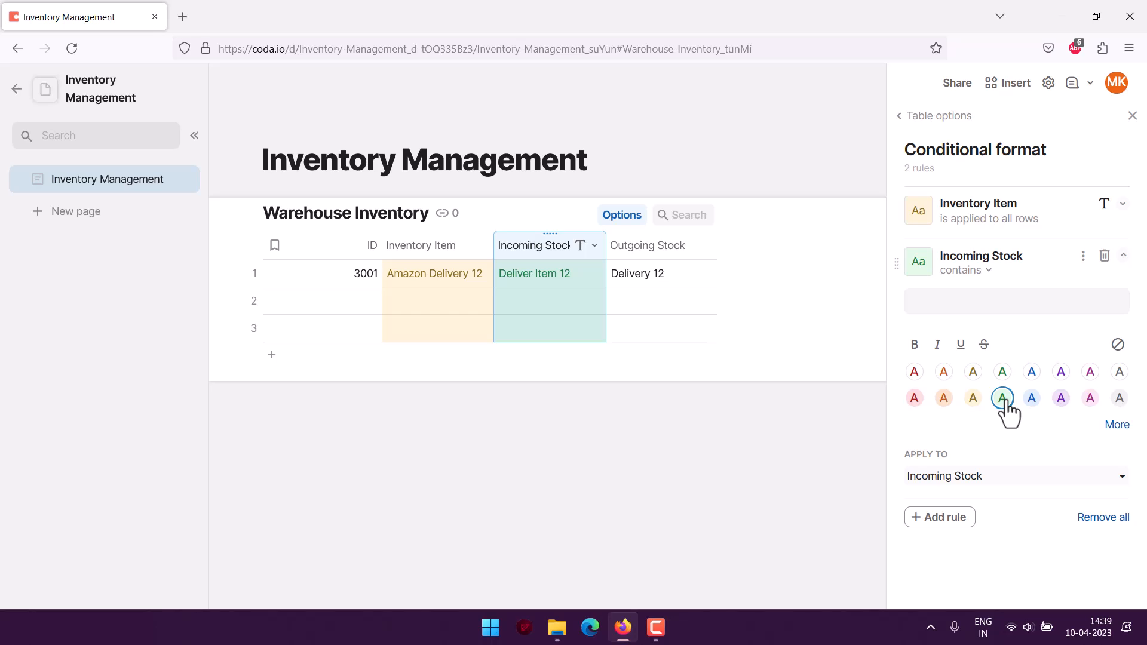
Step: Add a conditional format rule for the Outgoing Stock column and set the Incoming Stock rule to the red highlighted text style
{"action": "left_click", "coordinate": [660, 248]}
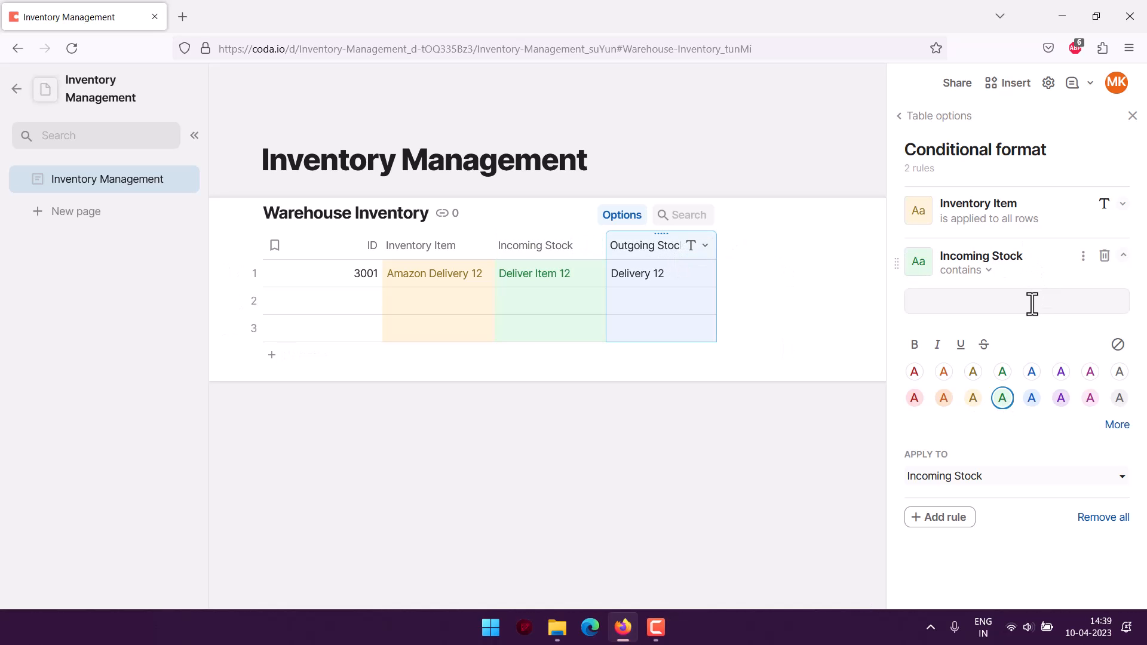
{"action": "right_click", "coordinate": [658, 248]}
{"action": "mouse_move", "coordinate": [719, 443]}
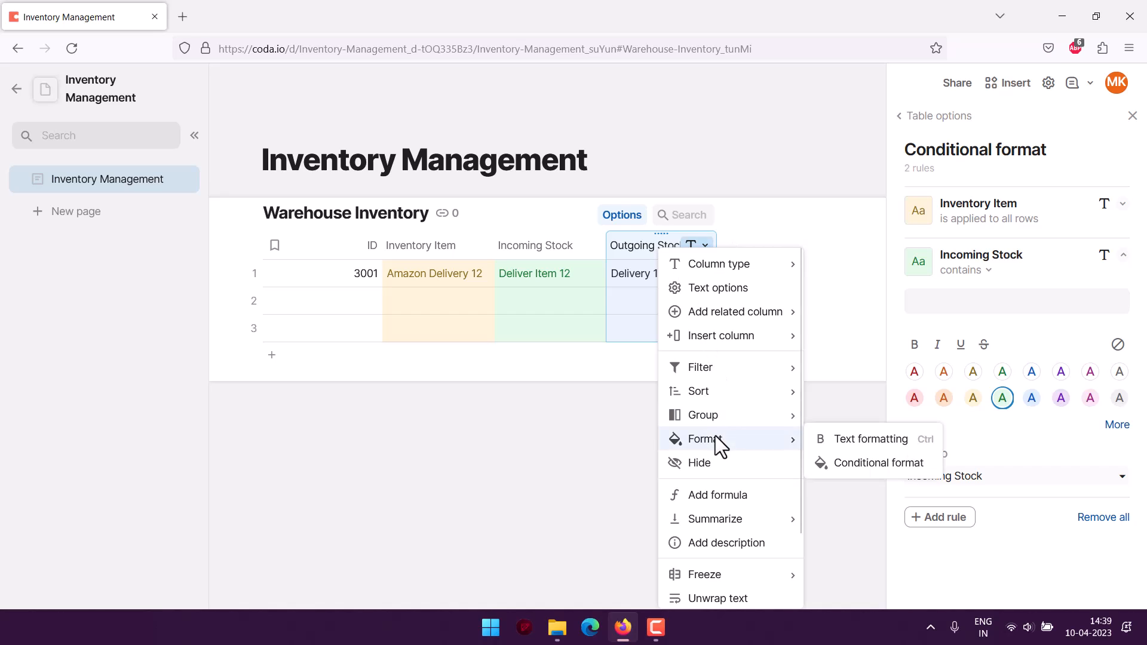
{"action": "left_click", "coordinate": [853, 466]}
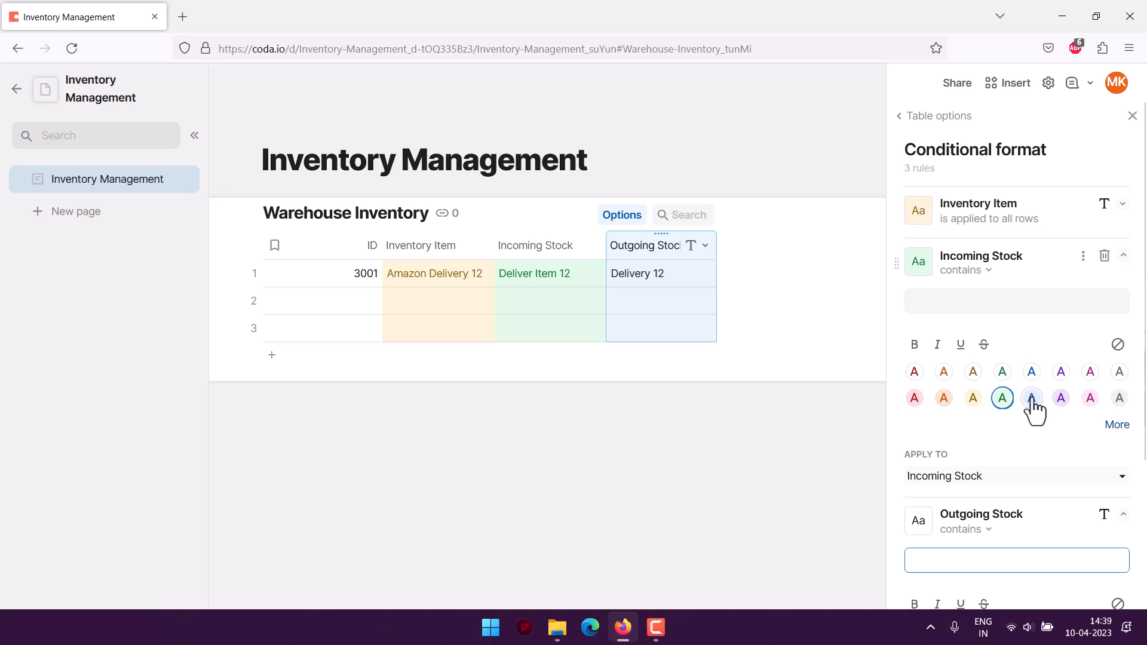
{"action": "left_click", "coordinate": [915, 399]}
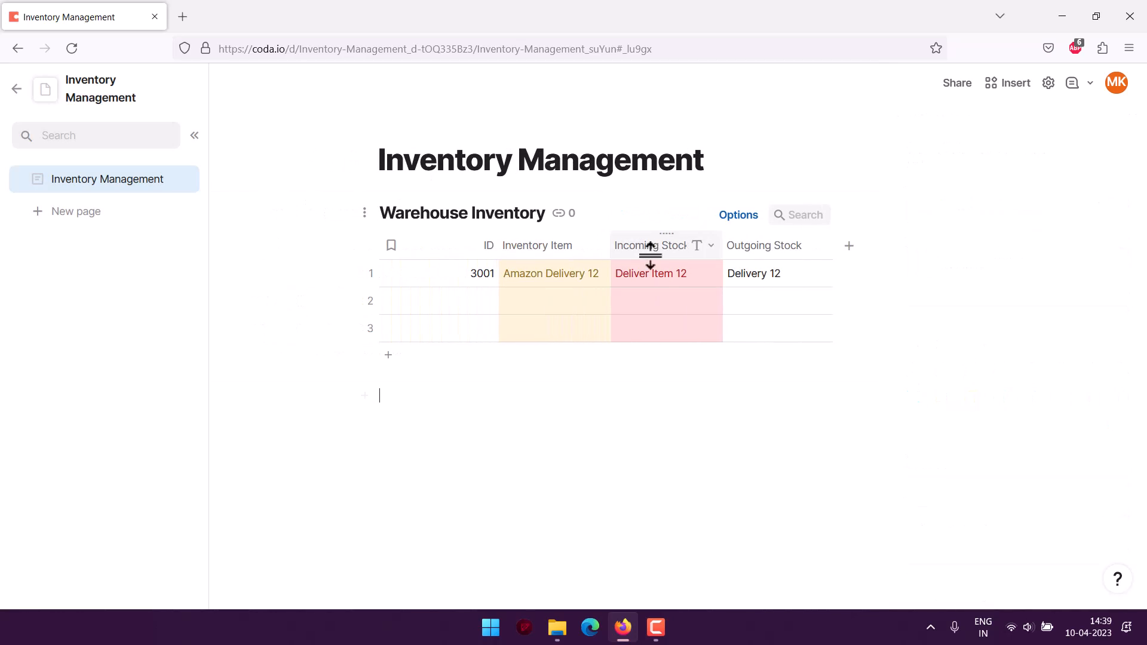
Step: Set the Outgoing Stock column's conditional format rule to the blue highlighted text style and close the formatting settings
{"action": "right_click", "coordinate": [774, 243]}
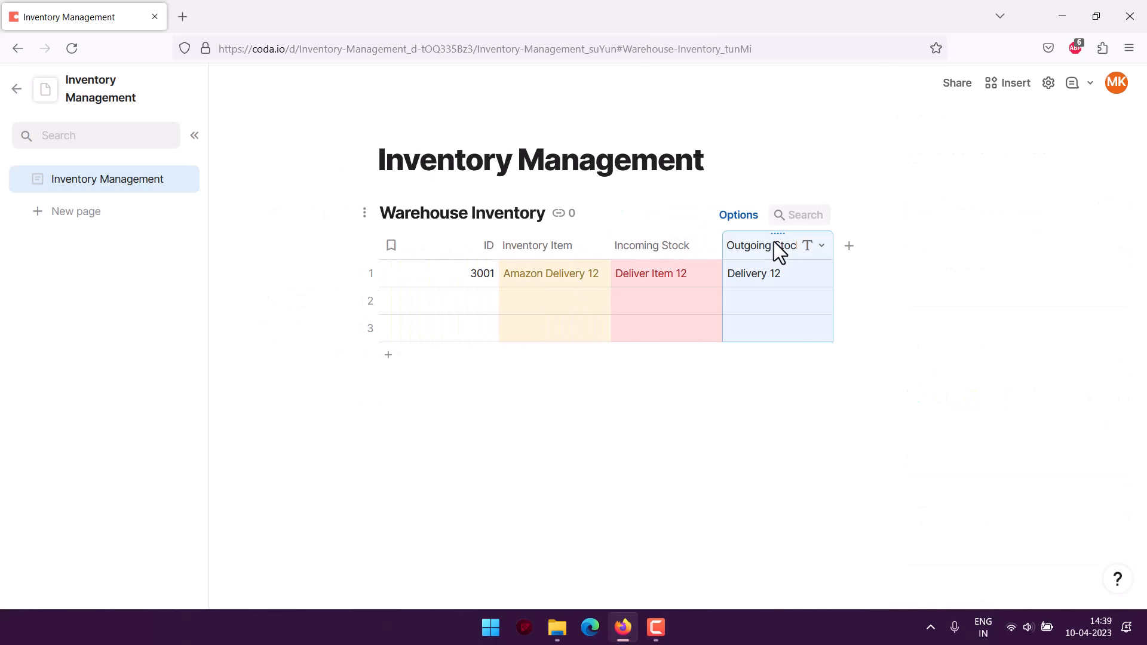
{"action": "mouse_move", "coordinate": [819, 443]}
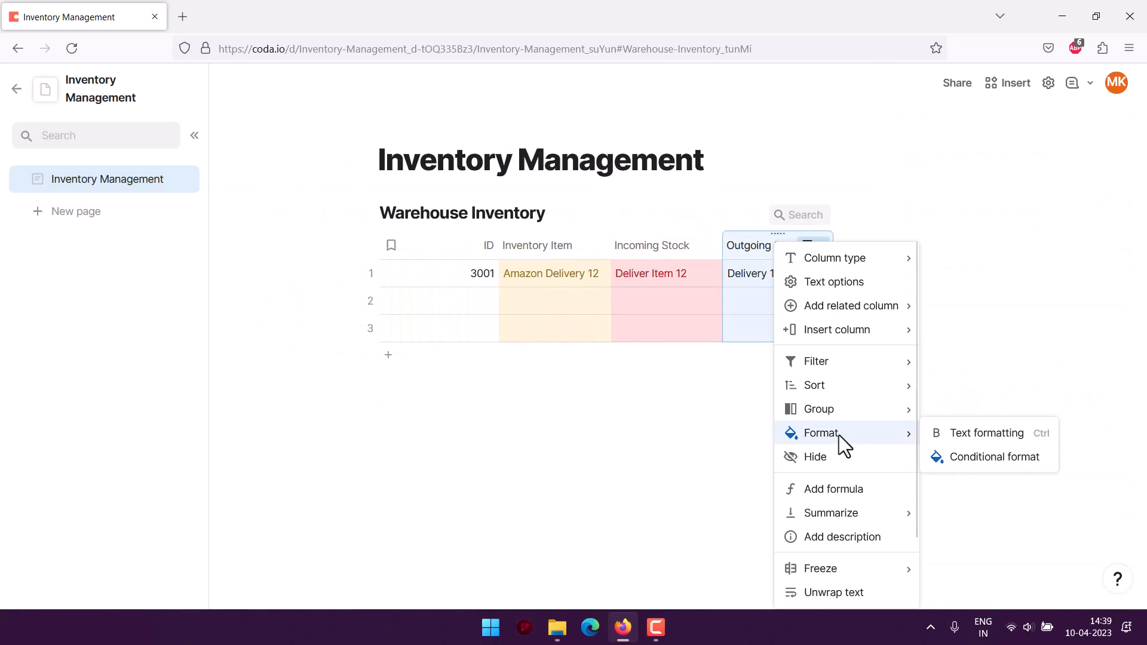
{"action": "left_click", "coordinate": [960, 458]}
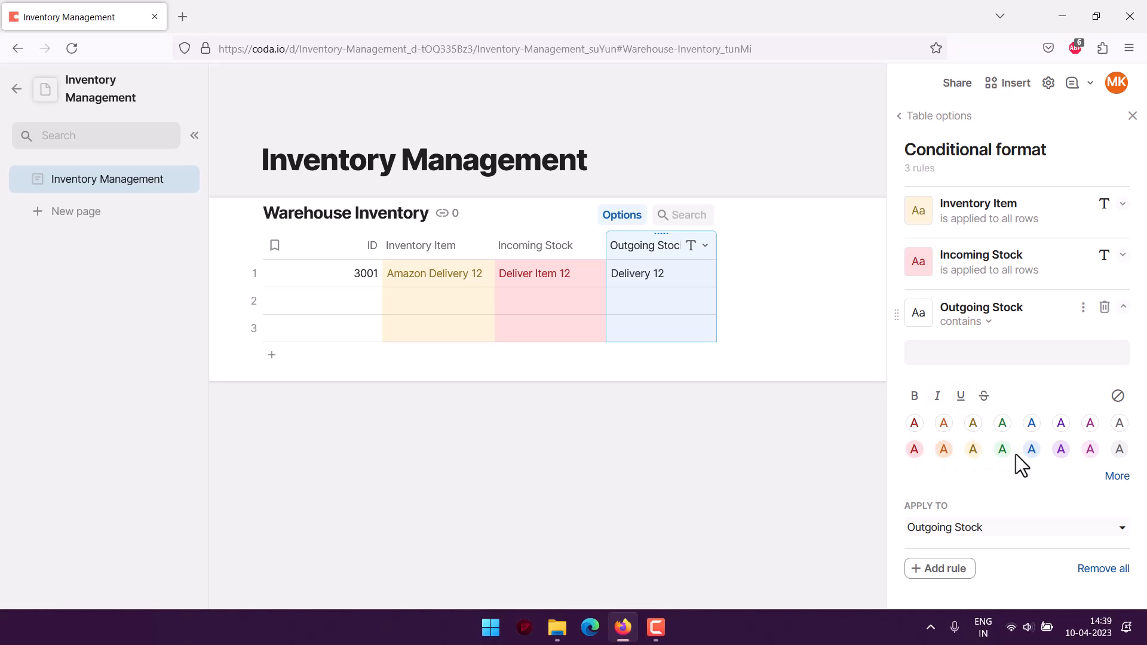
{"action": "left_click", "coordinate": [1032, 452]}
{"action": "left_click", "coordinate": [266, 426]}
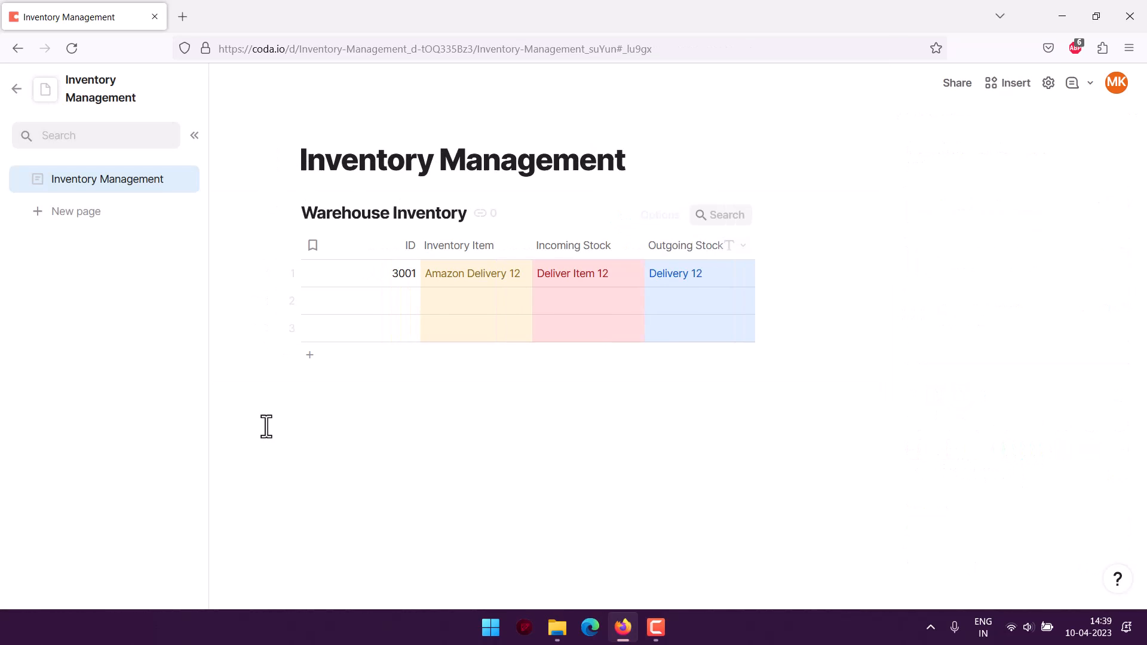